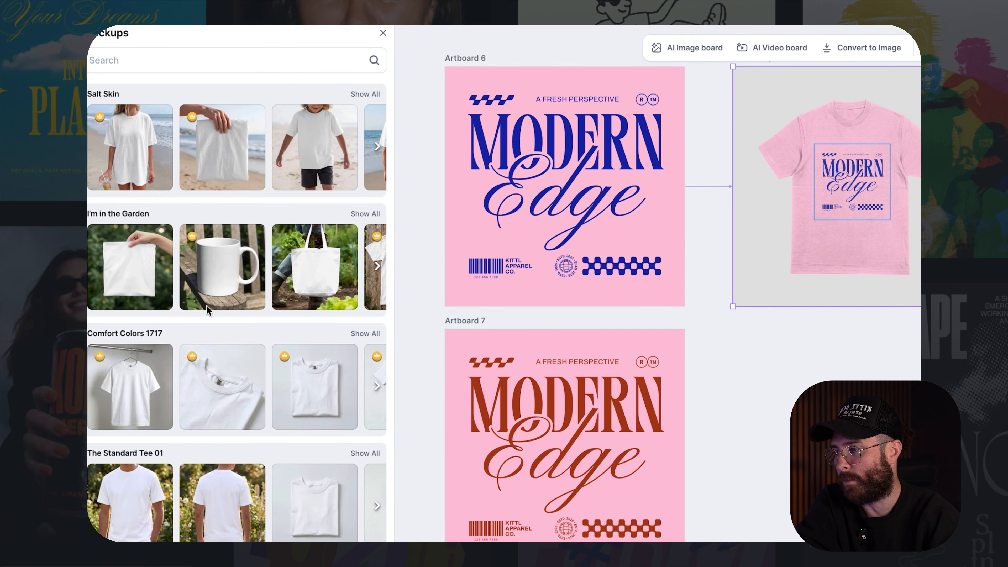
# - Replace the T-shirt mockup with the Pairing collection mockup of two people in hoodies around a black sofa
pyautogui.scroll(-1, 206, 356)
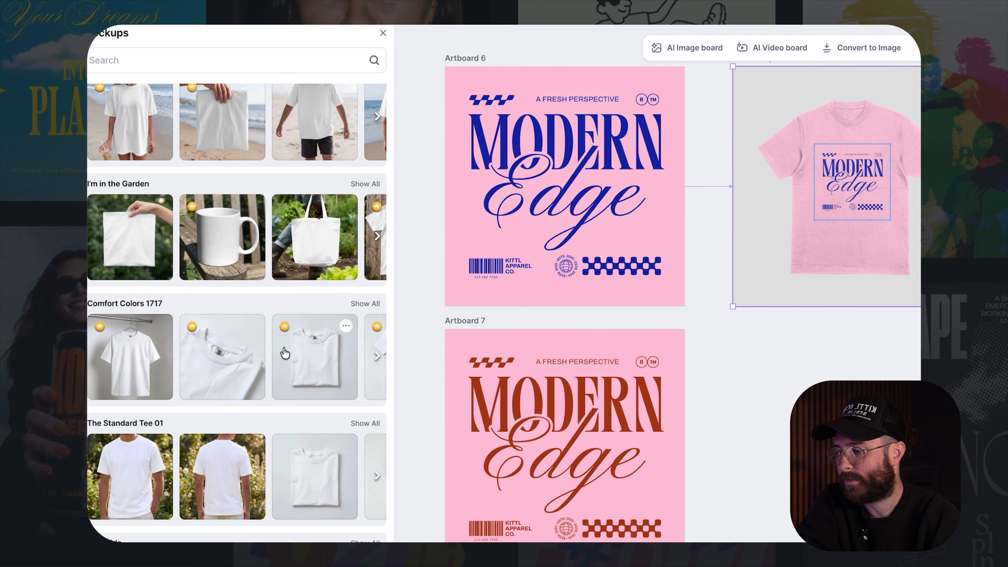
pyautogui.scroll(-10, 287, 350)
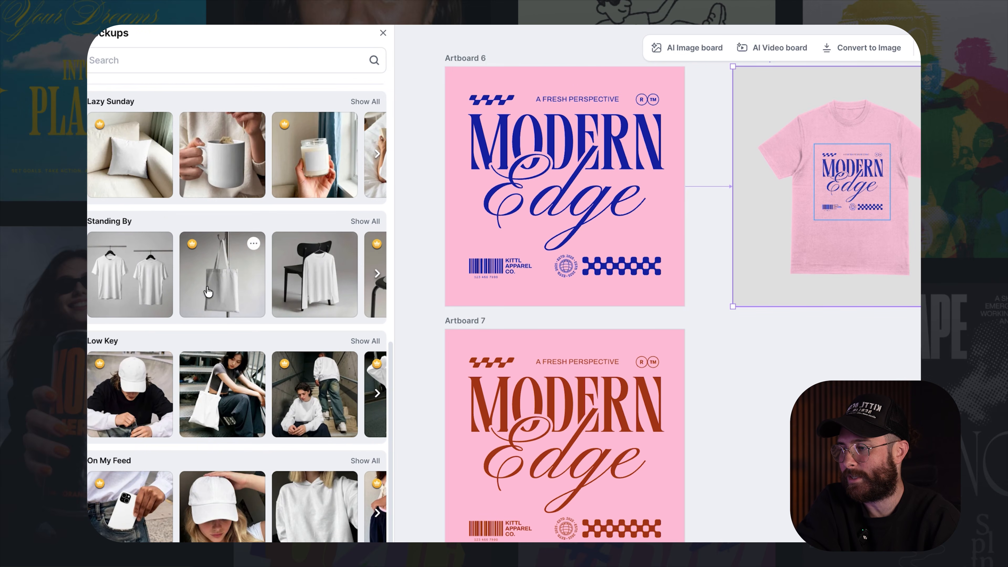
pyautogui.hscroll(5, 214, 278)
pyautogui.hscroll(-3, 171, 276)
pyautogui.scroll(-6, 221, 278)
pyautogui.scroll(-5, 221, 278)
pyautogui.hscroll(5, 230, 270)
pyautogui.hscroll(5, 267, 394)
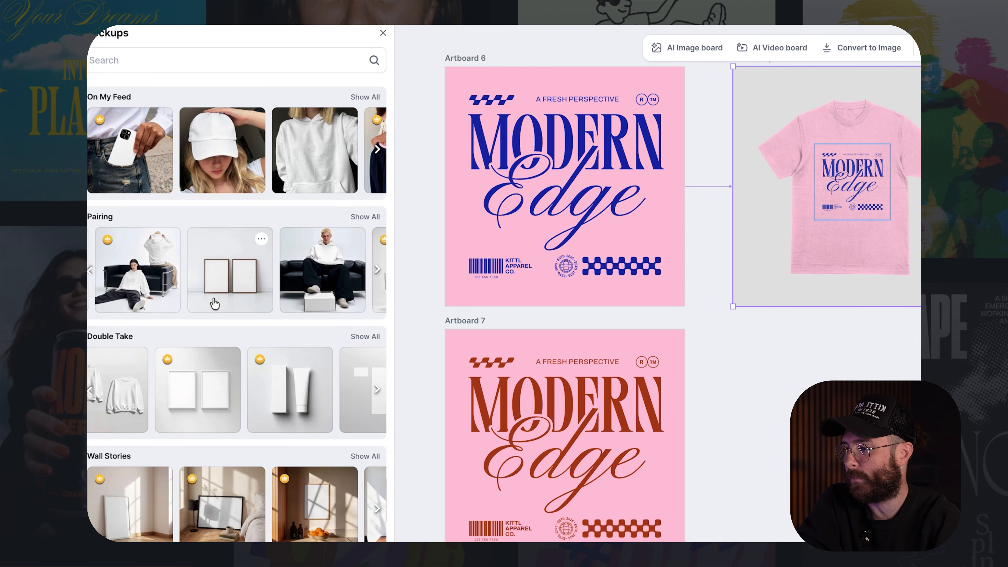
pyautogui.scroll(-2, 215, 304)
pyautogui.hscroll(-2, 158, 211)
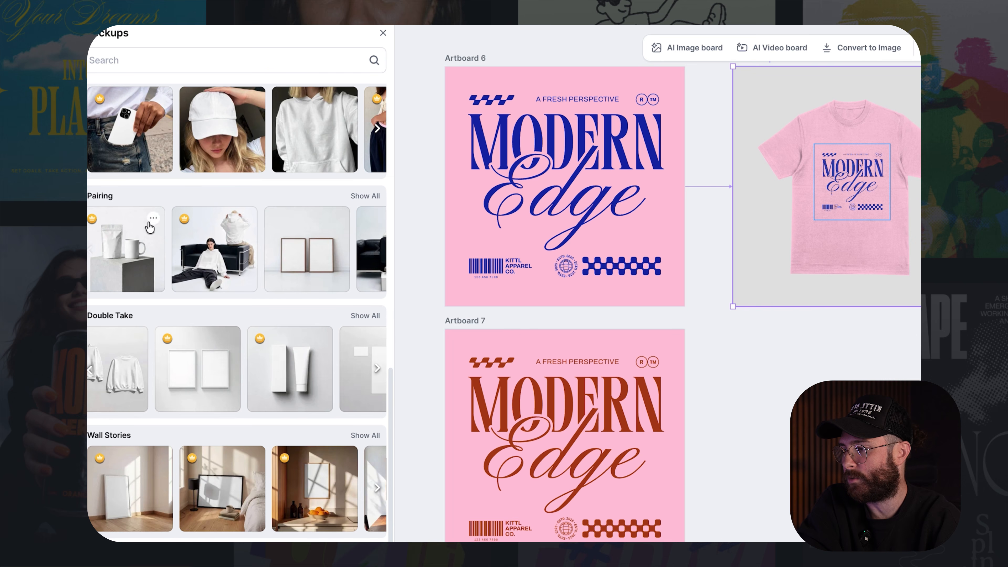
pyautogui.click(215, 257)
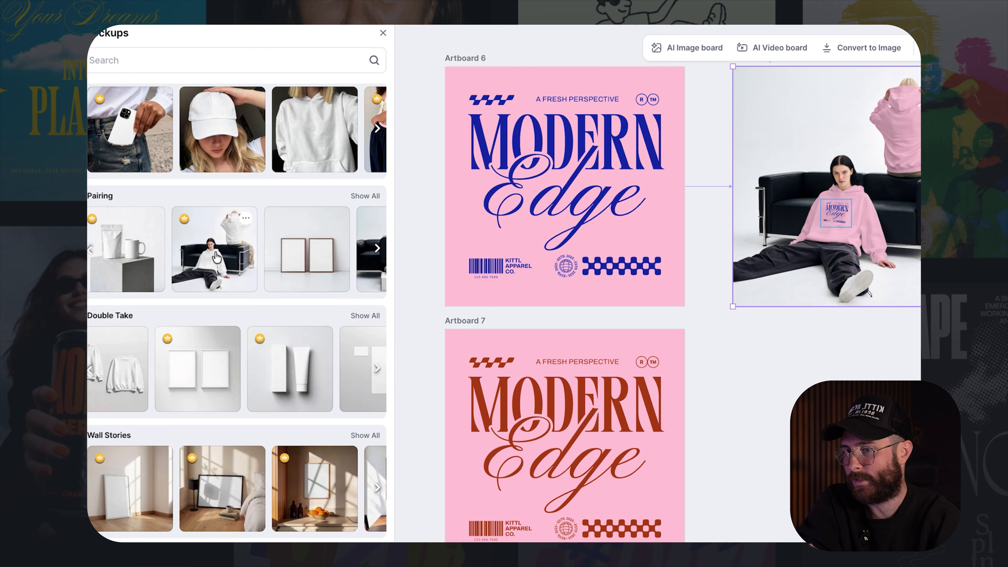
pyautogui.click(383, 34)
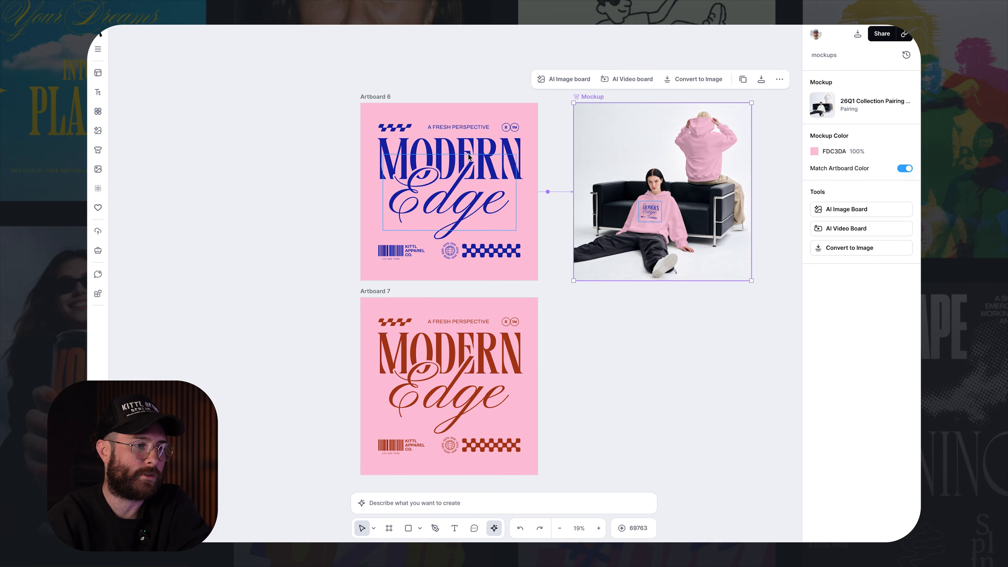
# - Enlarge the Modern Edge design on the seated woman's hoodie and position it centrally on her chest
pyautogui.scroll(5, 666, 231)
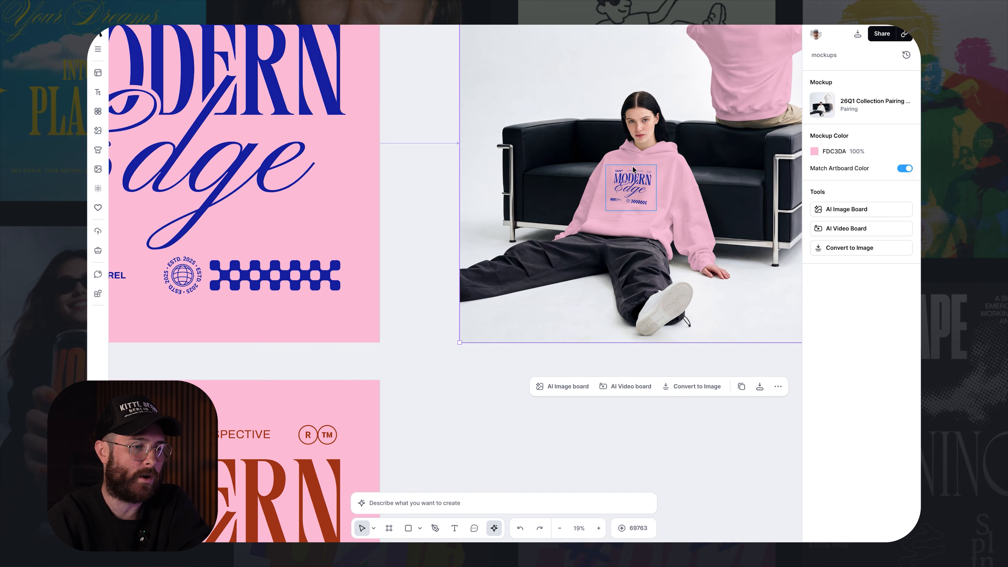
pyautogui.click(628, 194)
pyautogui.moveTo(605, 210); pyautogui.dragTo(597, 218)
pyautogui.moveTo(628, 185); pyautogui.dragTo(633, 176)
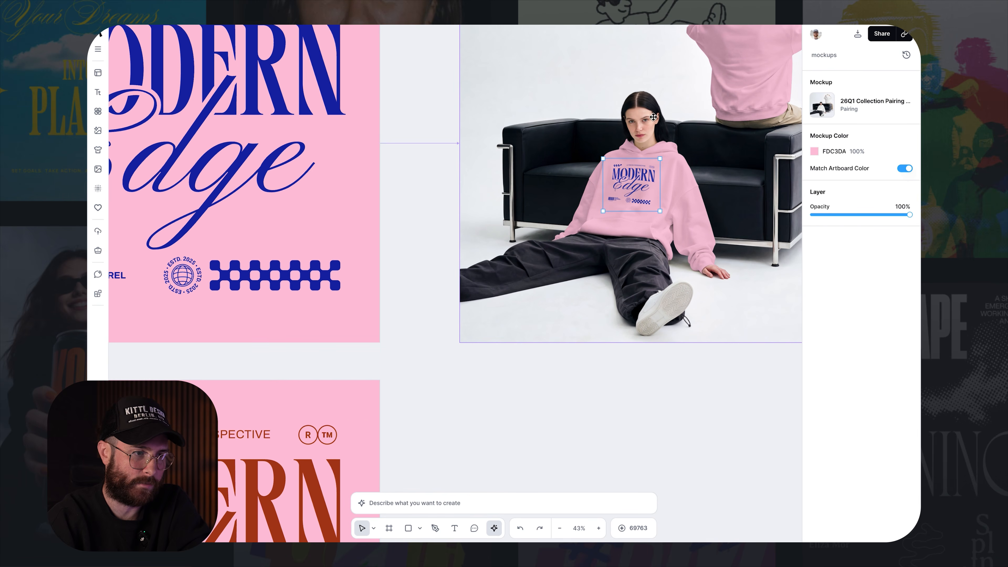
pyautogui.scroll(-5, 360, 343)
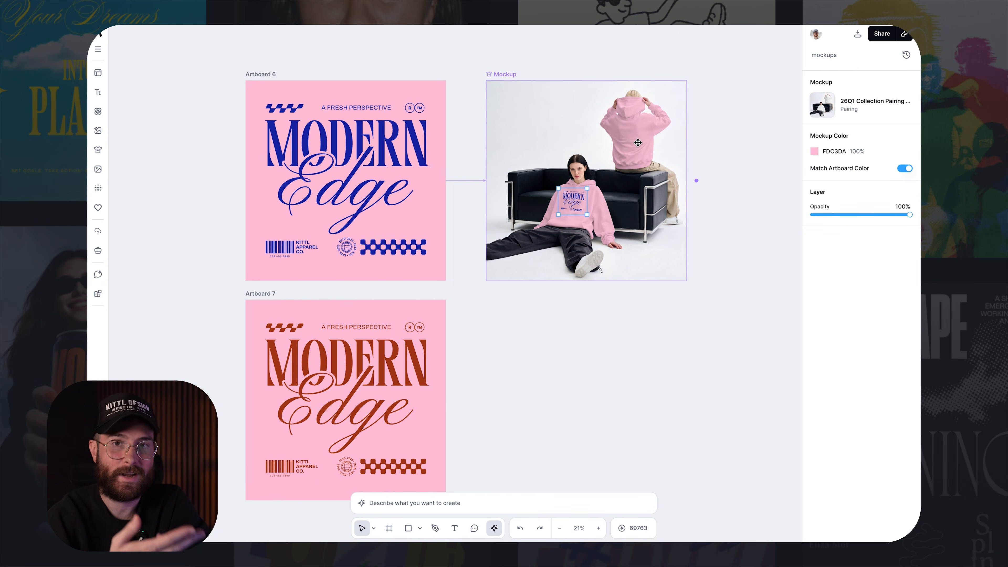
# - Link Artboard 7 to the mockup and place its design on the back of the second hoodie
pyautogui.click(266, 295)
pyautogui.scroll(-2, 433, 387)
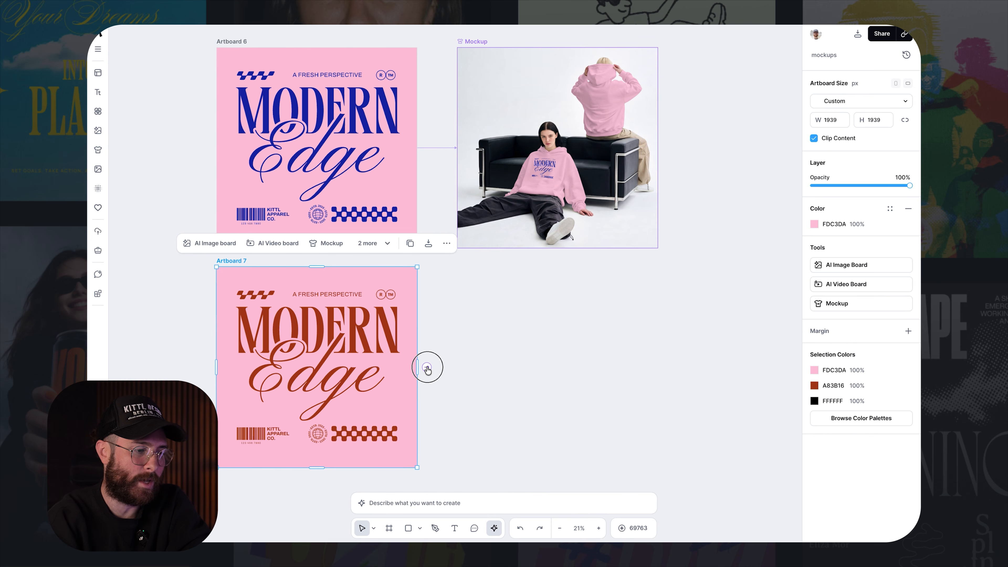
pyautogui.moveTo(469, 343); pyautogui.dragTo(551, 184)
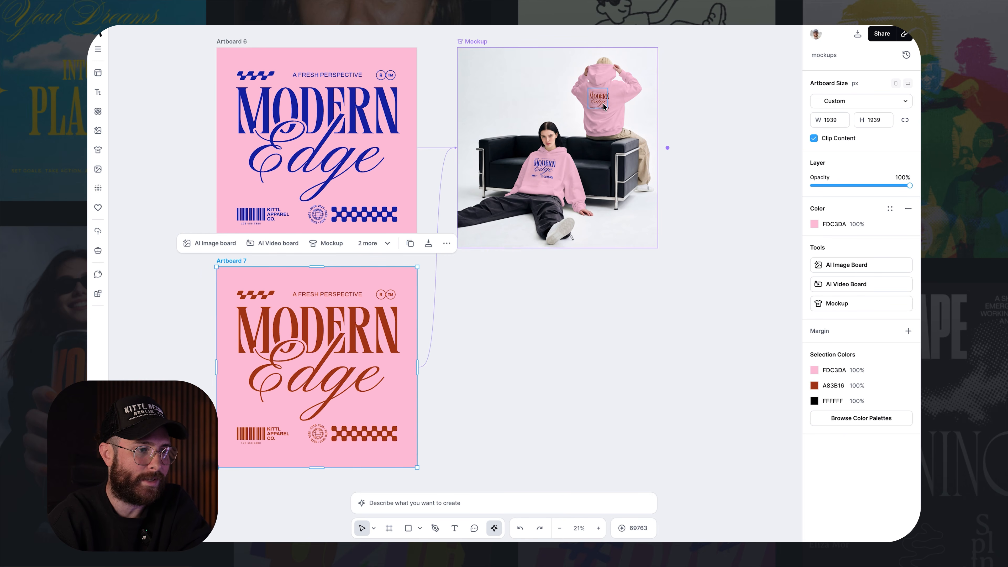
# - Enlarge the red design on the back of the second hoodie and center it between the shoulders
pyautogui.scroll(5, 603, 107)
pyautogui.click(604, 104)
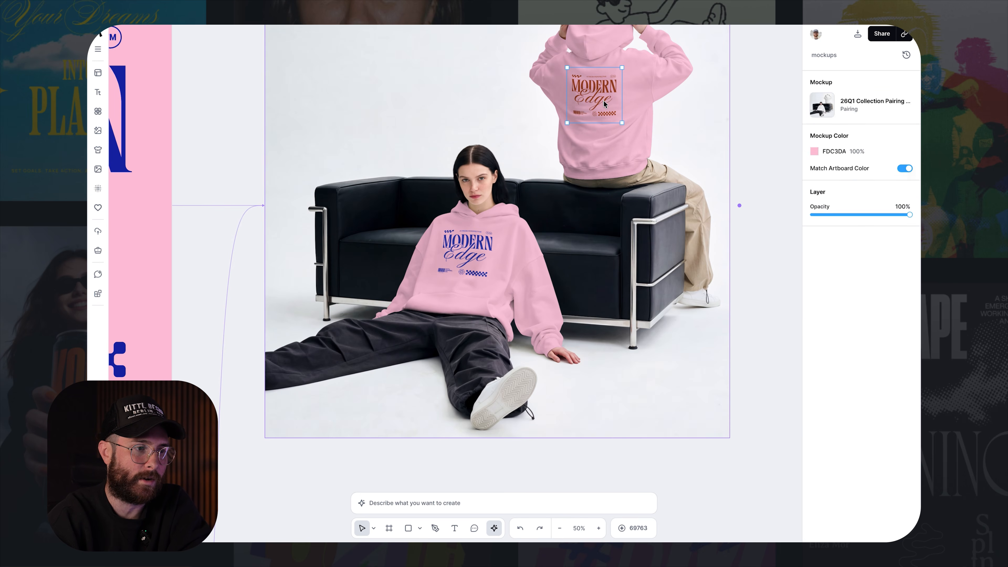
pyautogui.moveTo(567, 123); pyautogui.dragTo(596, 102)
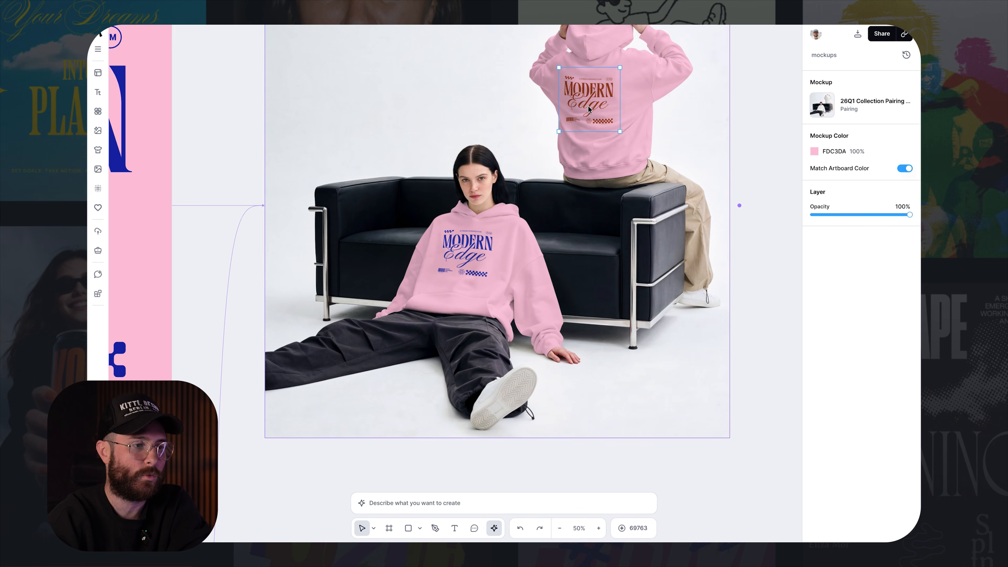
pyautogui.scroll(-5, 517, 287)
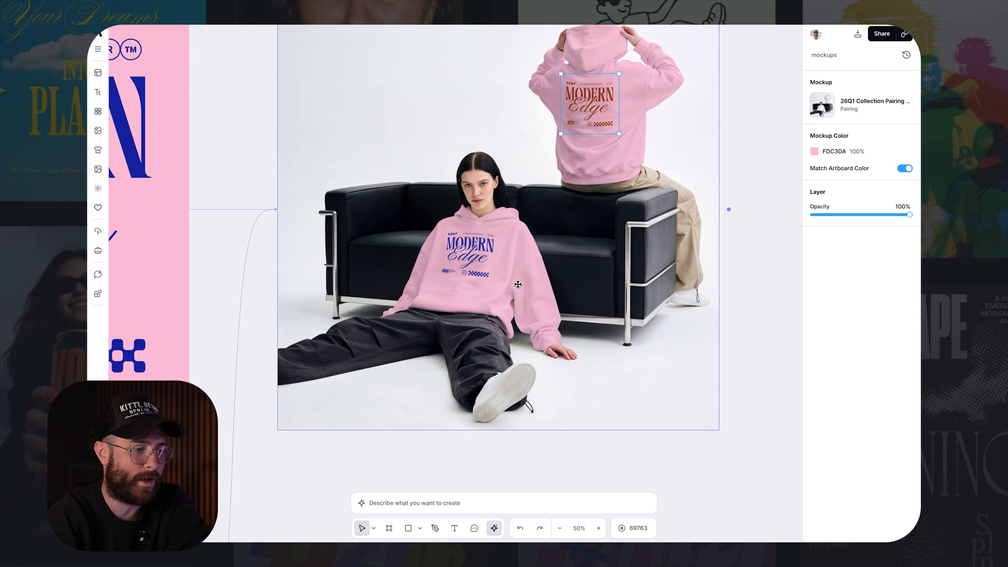
# - Change the MODERN heading on Artboard 7 to CLASSIC
pyautogui.scroll(-4, 432, 417)
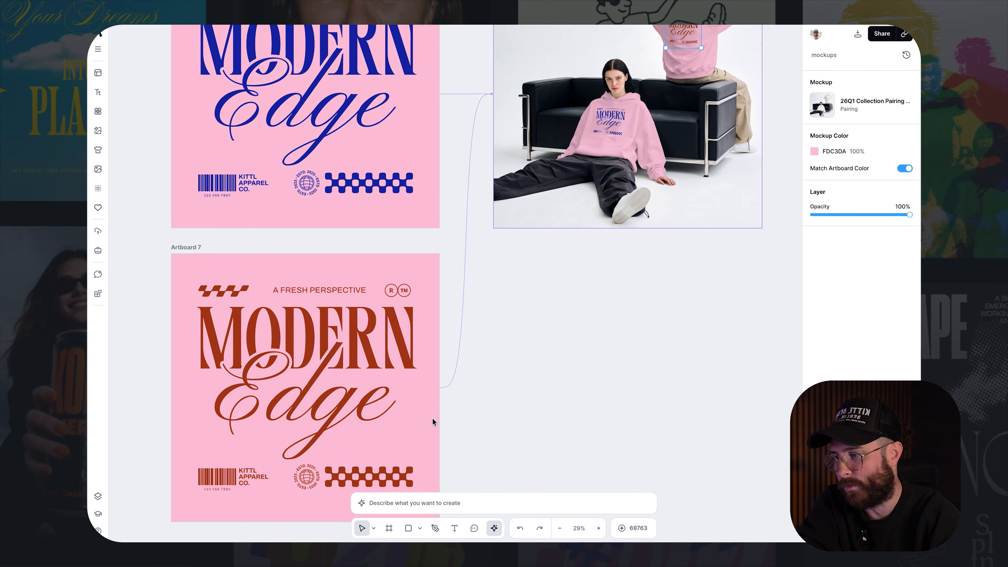
pyautogui.scroll(-2, 432, 418)
pyautogui.scroll(1, 434, 416)
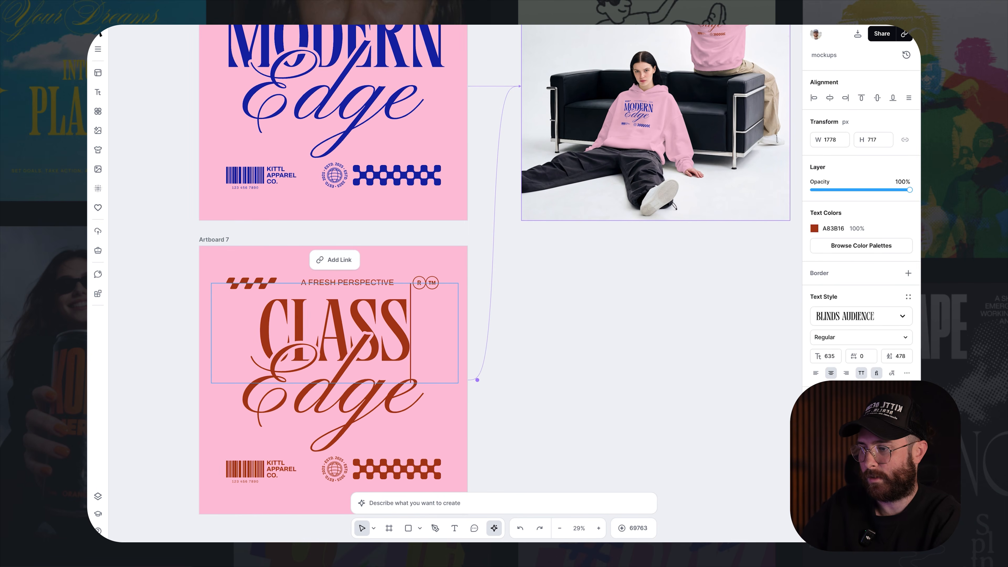
pyautogui.write('IC')
pyautogui.press('Escape')
pyautogui.scroll(2, 540, 402)
pyautogui.hscroll(1, 540, 401)
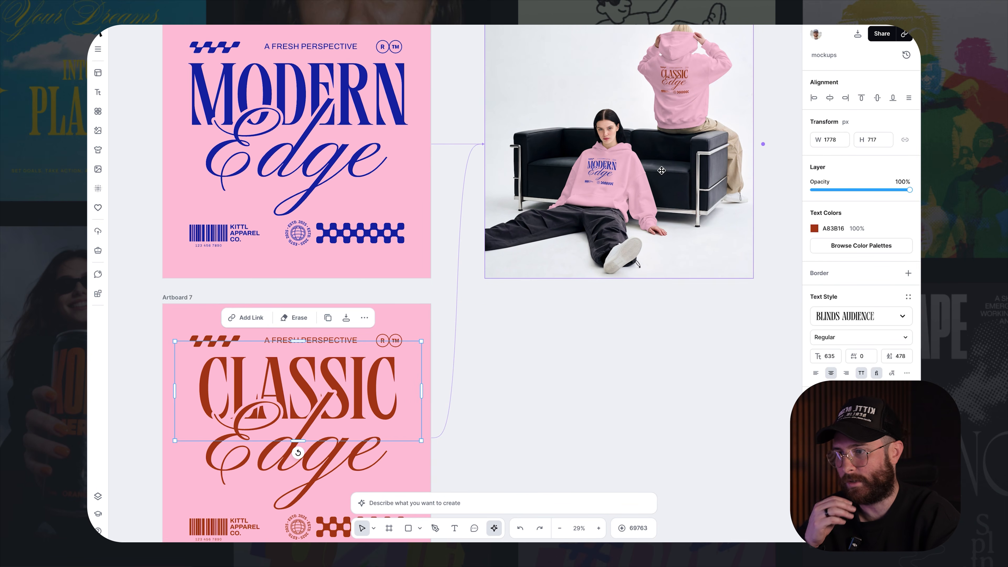
# - Move the hoodie mockup down so it sits vertically midway between Artboard 6 and Artboard 7
pyautogui.scroll(3, 662, 170)
pyautogui.hscroll(1, 595, 130)
pyautogui.moveTo(485, 85); pyautogui.dragTo(484, 208)
pyautogui.scroll(-3, 483, 214)
pyautogui.hscroll(-2, 483, 214)
pyautogui.scroll(-2, 372, 183)
pyautogui.hscroll(1, 358, 174)
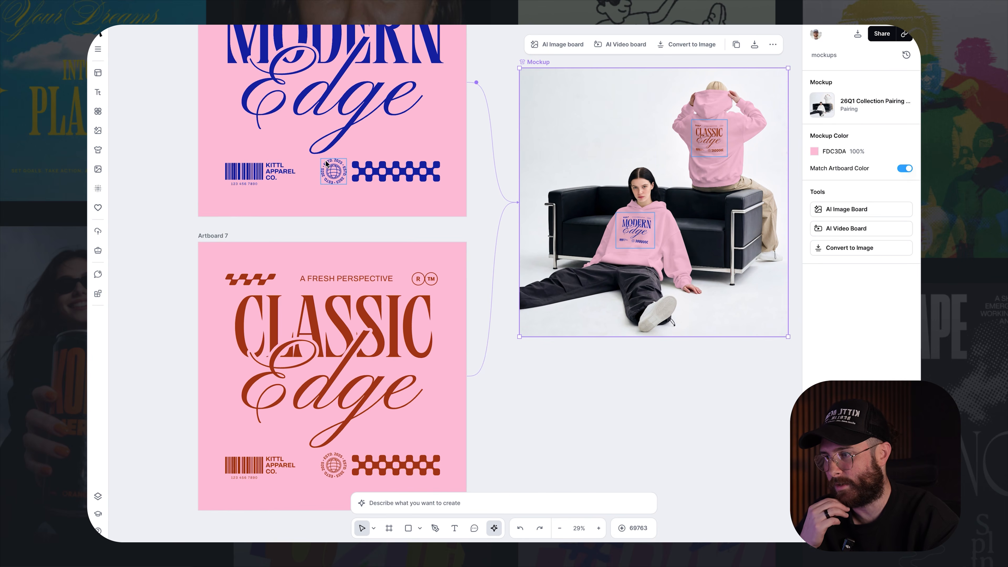
# - Replace KITTL with DREW'S in the APPAREL CO. brand label on Artboard 6
pyautogui.doubleClick(285, 170)
pyautogui.click(277, 162)
pyautogui.doubleClick(276, 165)
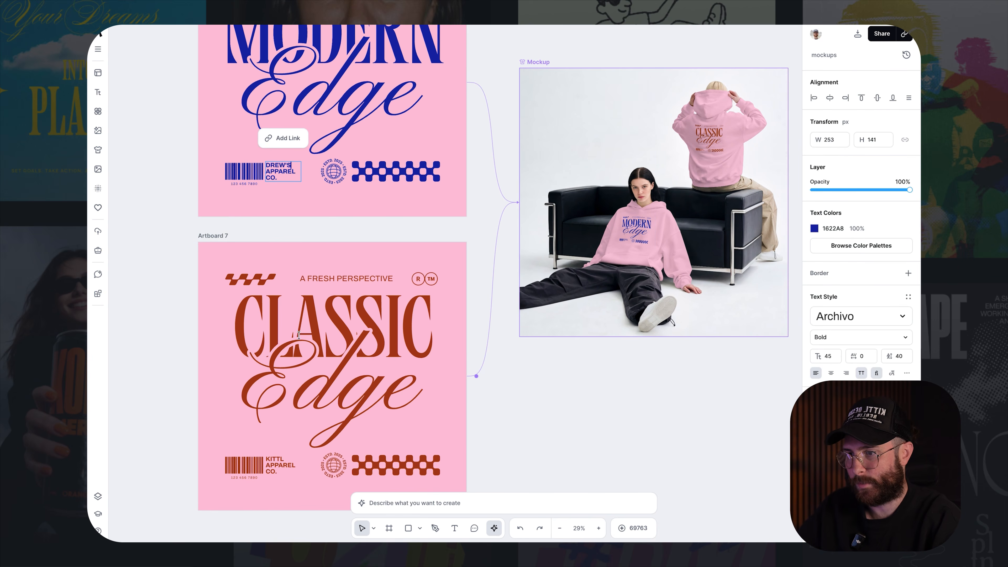
pyautogui.press('Escape')
# - Replace KITTL with DREW'S in the APPAREL CO. brand label on Artboard 7
pyautogui.doubleClick(267, 463)
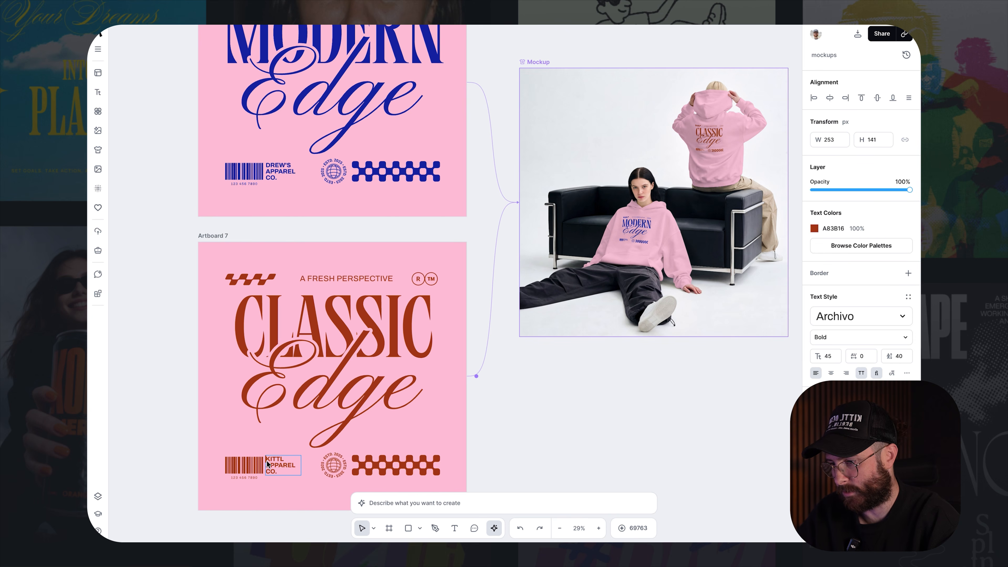
pyautogui.doubleClick(283, 458)
pyautogui.write("DREW'S")
pyautogui.press('Escape')
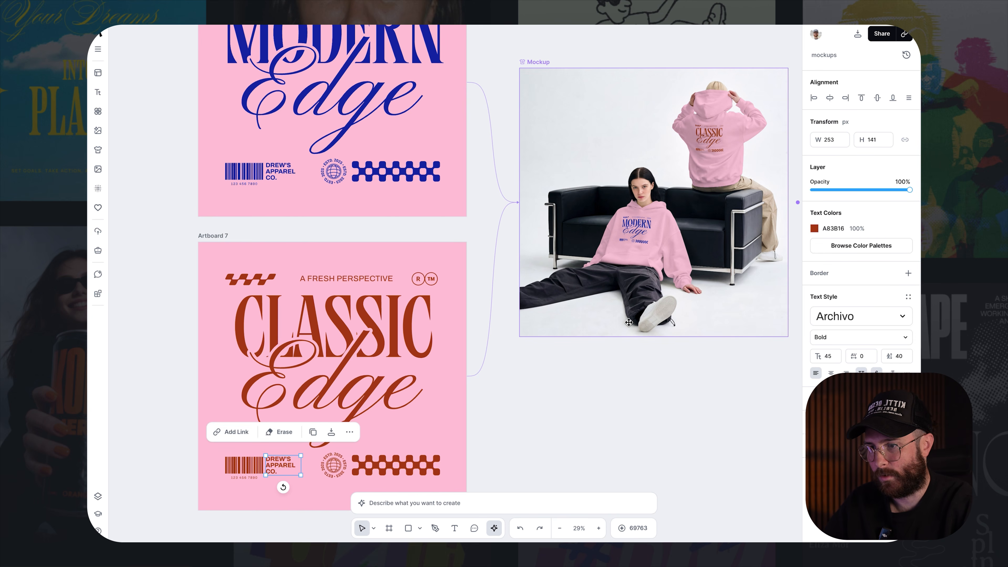
# - Recolor all blue elements of Artboard 6 to dark green, hex 19652A, and deselect the artboard
pyautogui.scroll(5, 630, 323)
pyautogui.scroll(3, 623, 123)
pyautogui.scroll(-5, 628, 122)
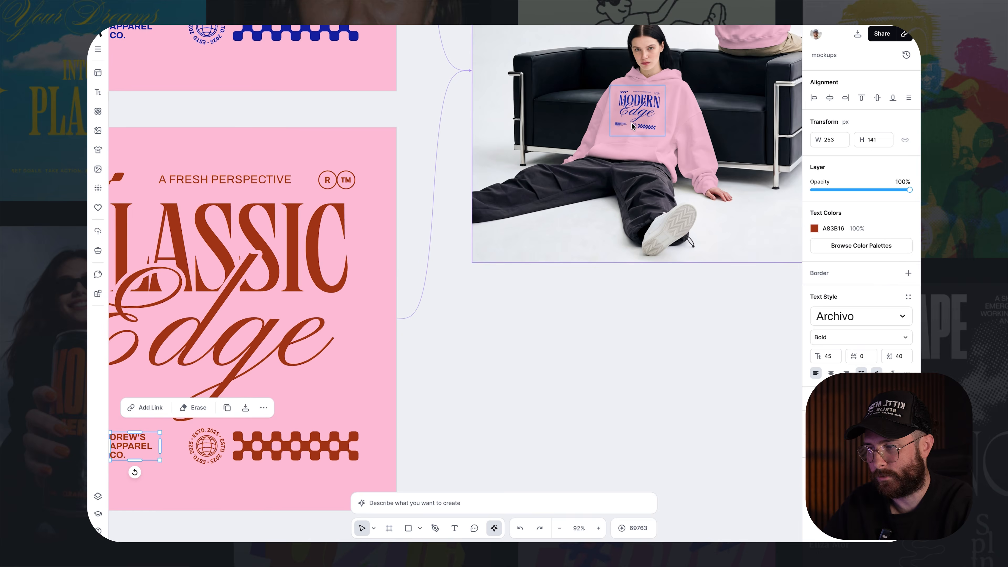
pyautogui.hscroll(-2, 632, 123)
pyautogui.scroll(-5, 631, 126)
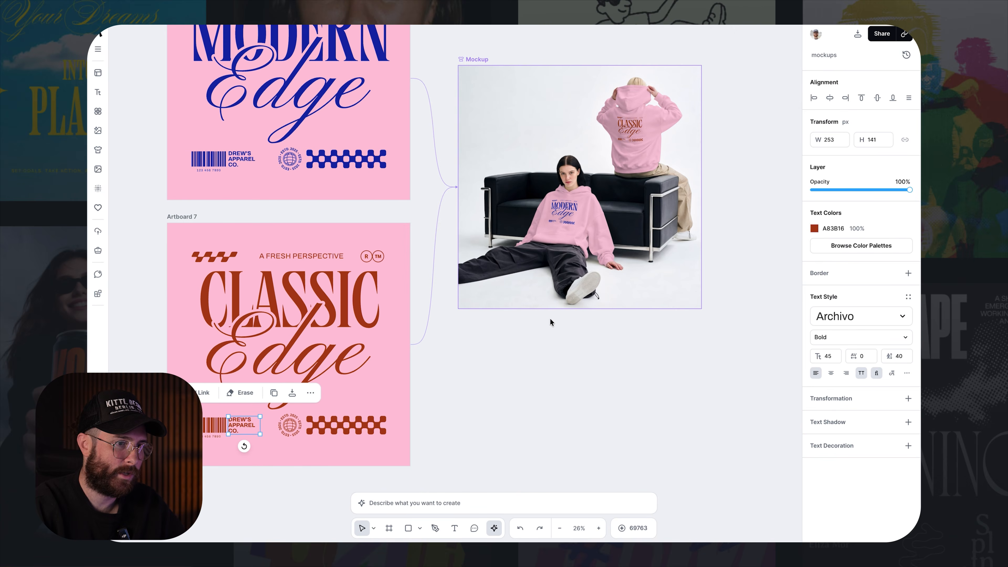
pyautogui.scroll(3, 534, 352)
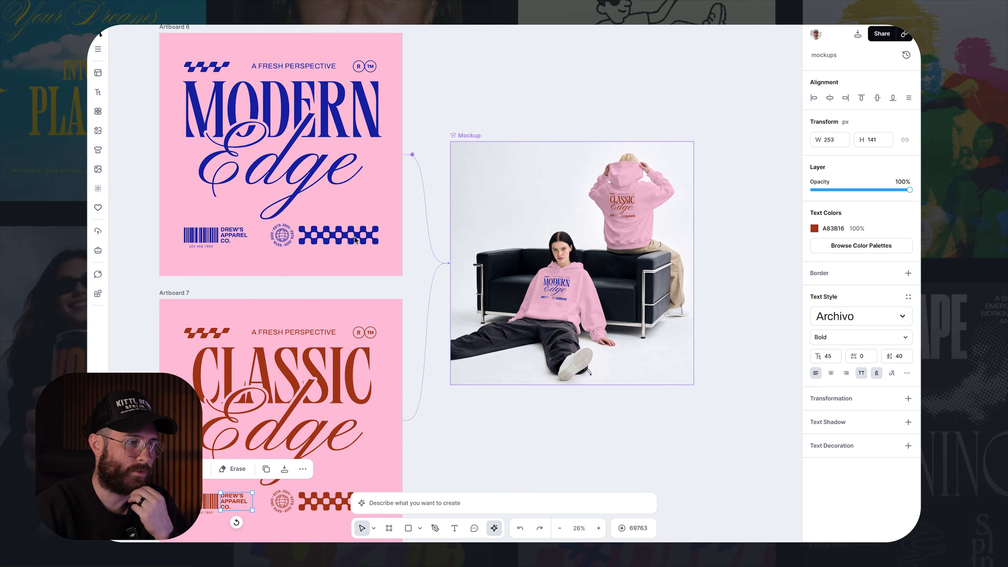
pyautogui.click(201, 51)
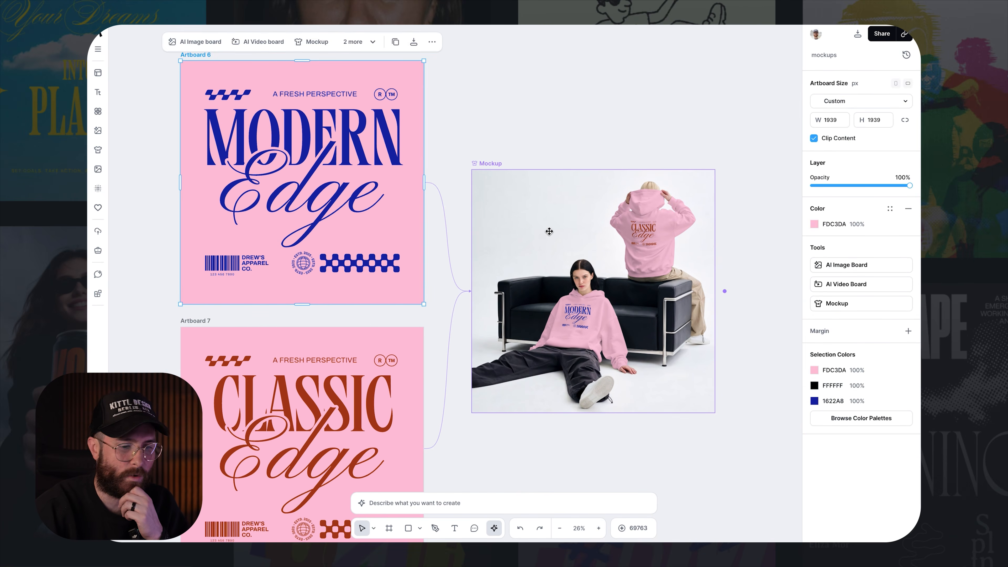
pyautogui.click(813, 401)
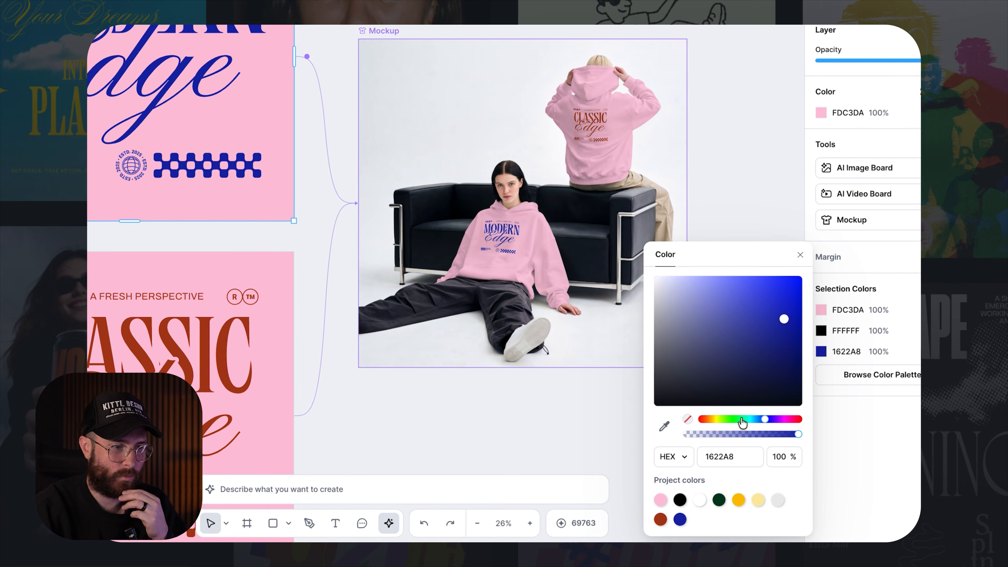
pyautogui.moveTo(742, 421); pyautogui.dragTo(736, 418)
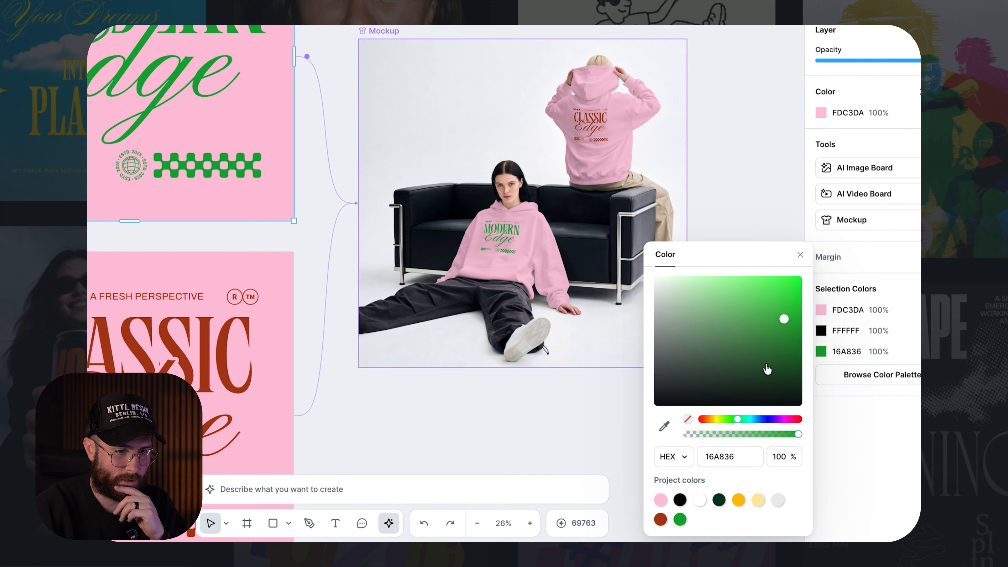
pyautogui.moveTo(783, 321); pyautogui.dragTo(767, 357)
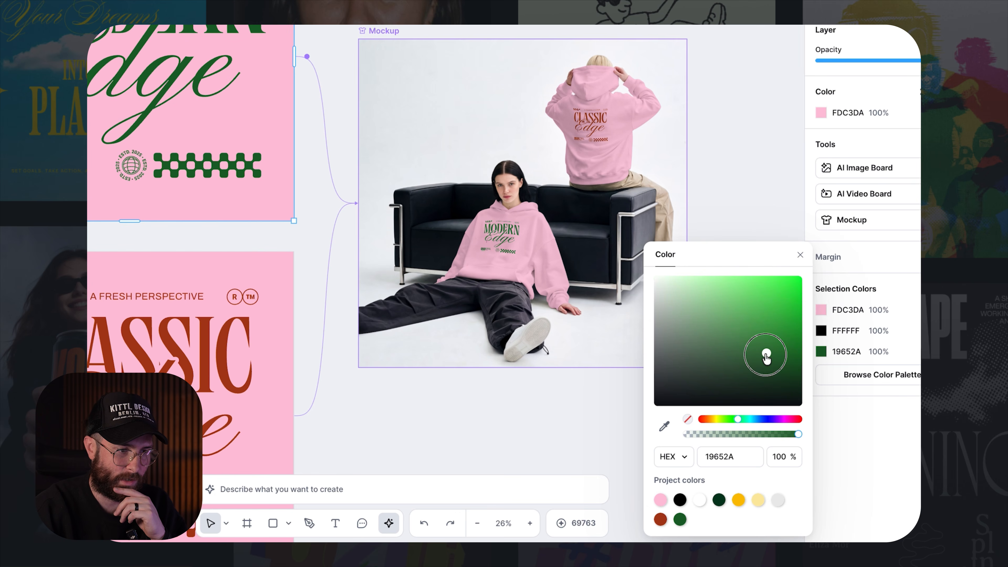
pyautogui.click(522, 410)
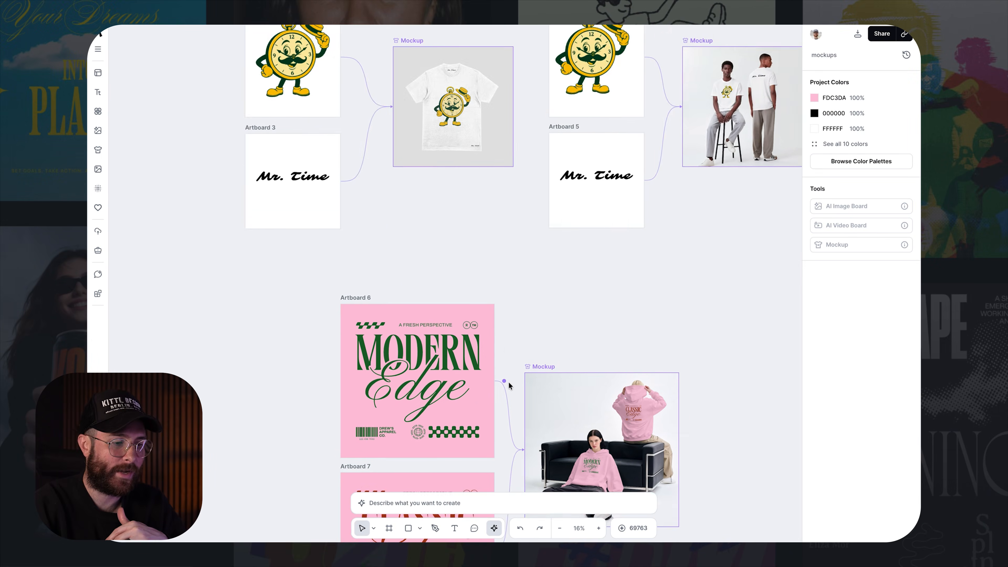
# - Examine the linked hoodie and T-shirt mockups together with their source artboards
pyautogui.scroll(-5, 544, 280)
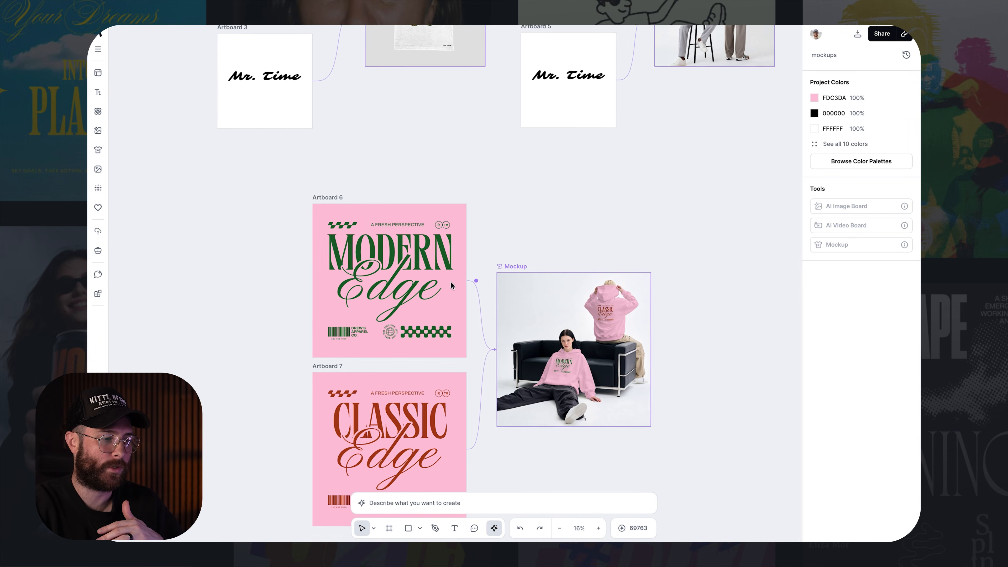
pyautogui.scroll(-1, 372, 186)
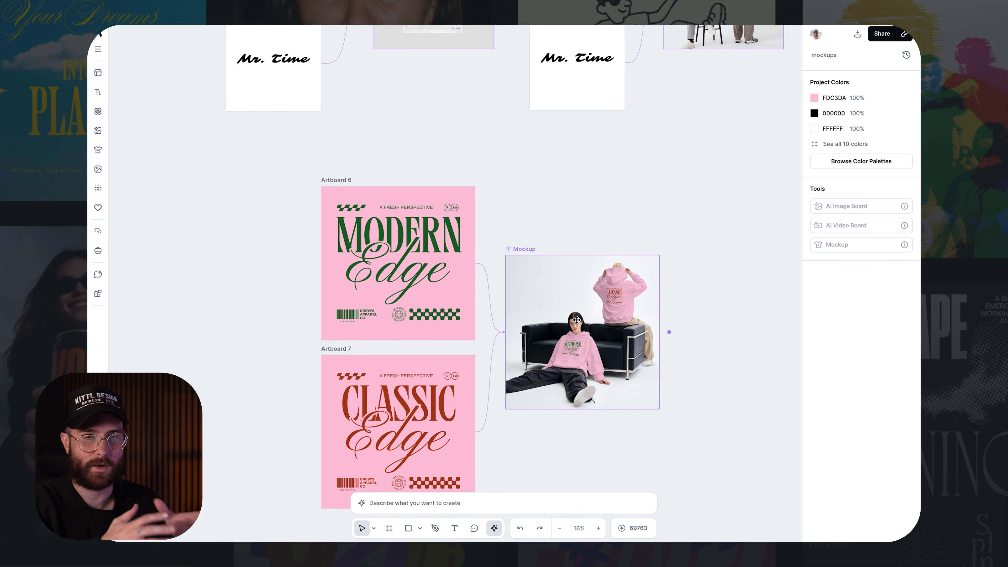
pyautogui.scroll(6, 534, 173)
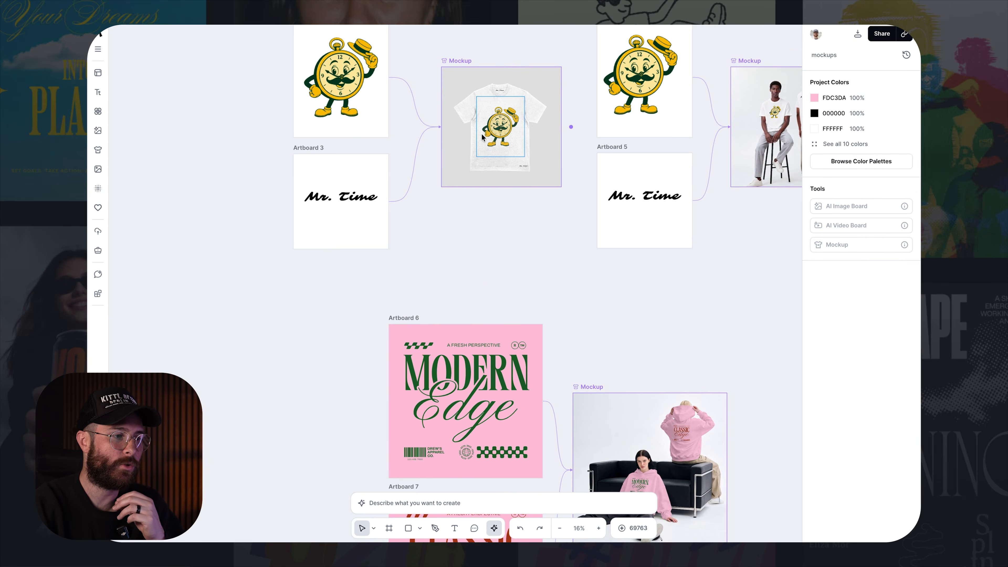
pyautogui.scroll(2, 283, 148)
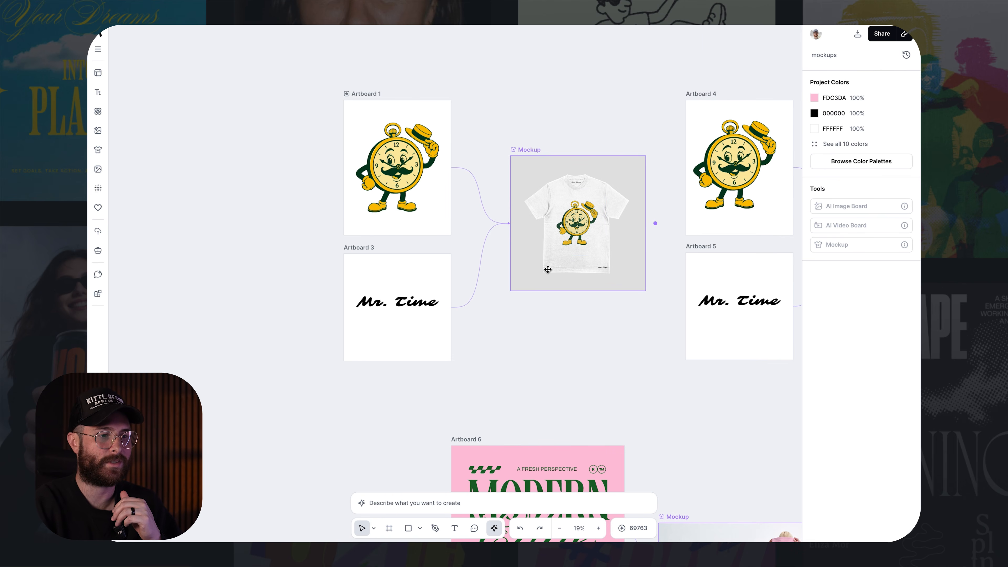
pyautogui.scroll(-3, 550, 264)
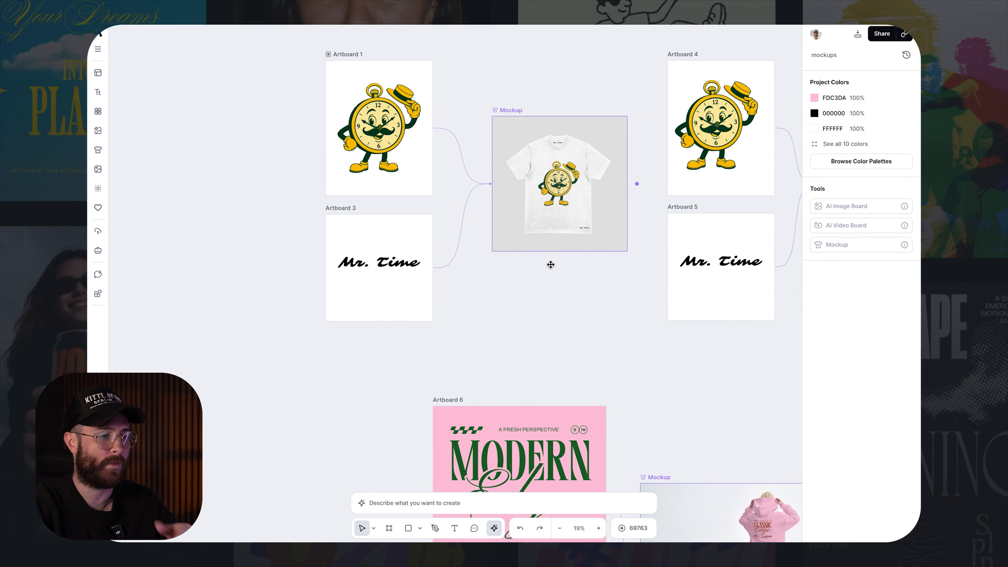
pyautogui.scroll(1, 336, 198)
pyautogui.click(323, 203)
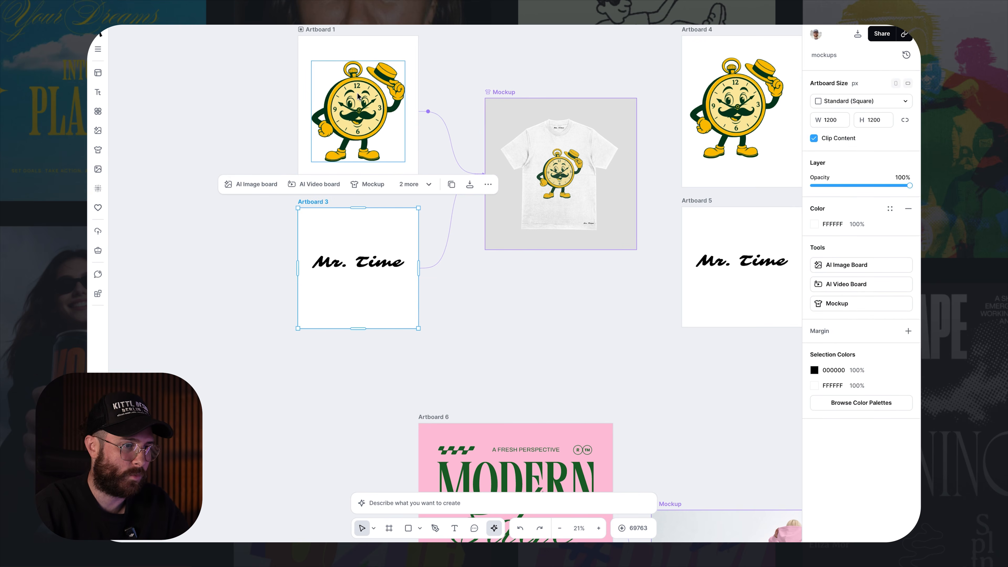
pyautogui.scroll(1, 436, 143)
pyautogui.hscroll(1, 436, 143)
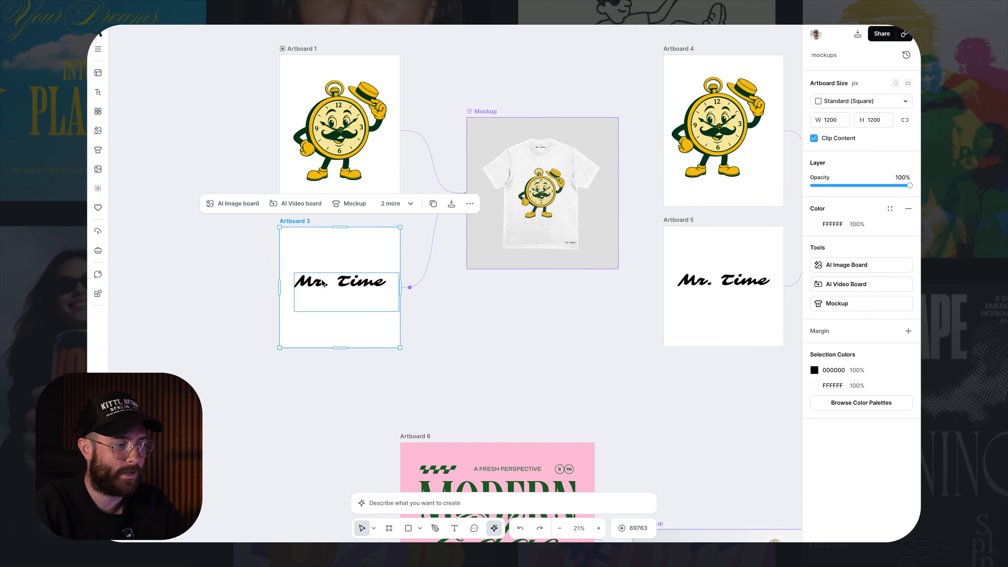
pyautogui.scroll(5, 585, 225)
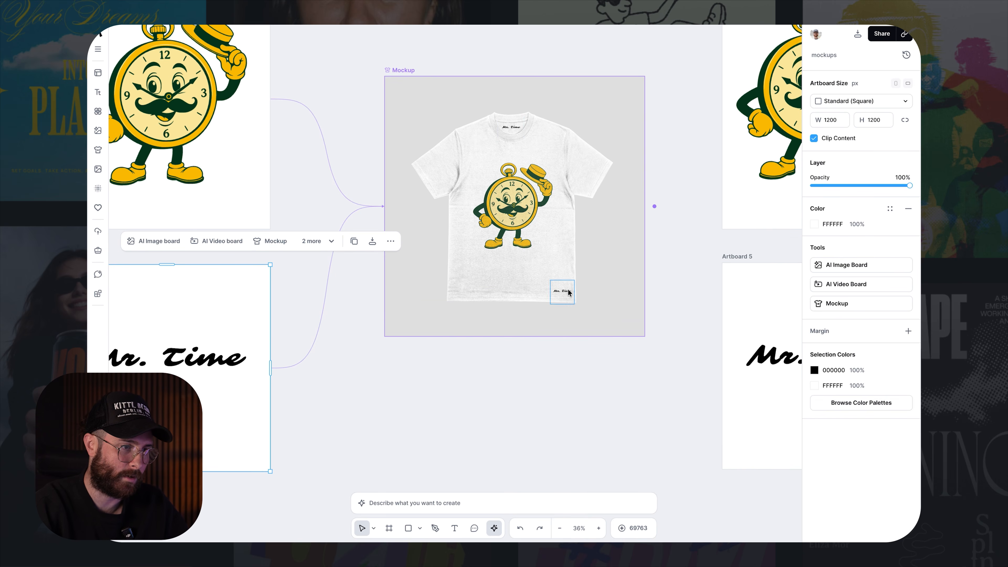
# - Move the flat T-shirt mockup slightly closer to Artboards 1 and 3 and deselect it
pyautogui.moveTo(429, 73); pyautogui.dragTo(407, 78)
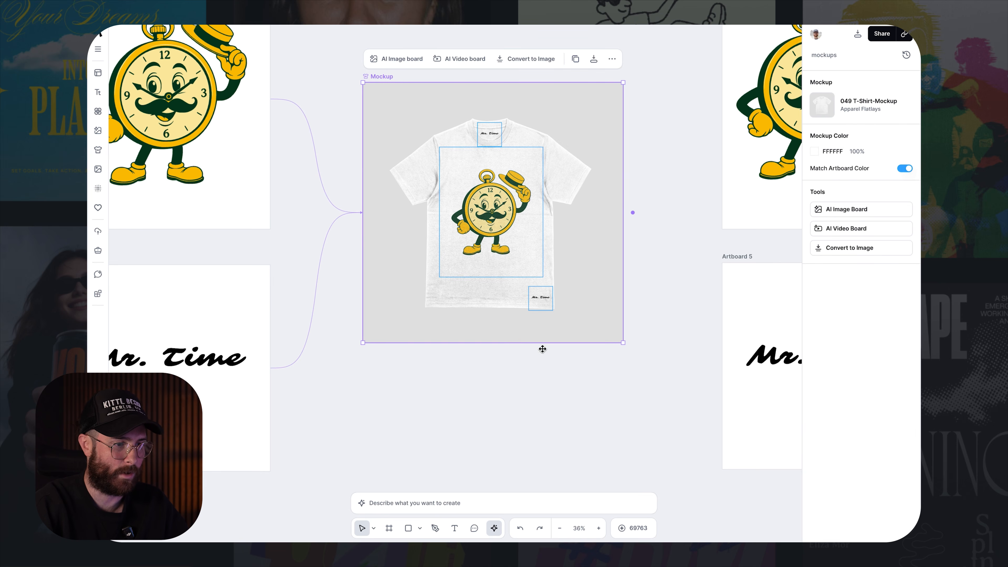
pyautogui.click(560, 372)
# - Delete the Mr. Time logo inside the collar of the flat T-shirt mockup
pyautogui.hscroll(-3, 514, 288)
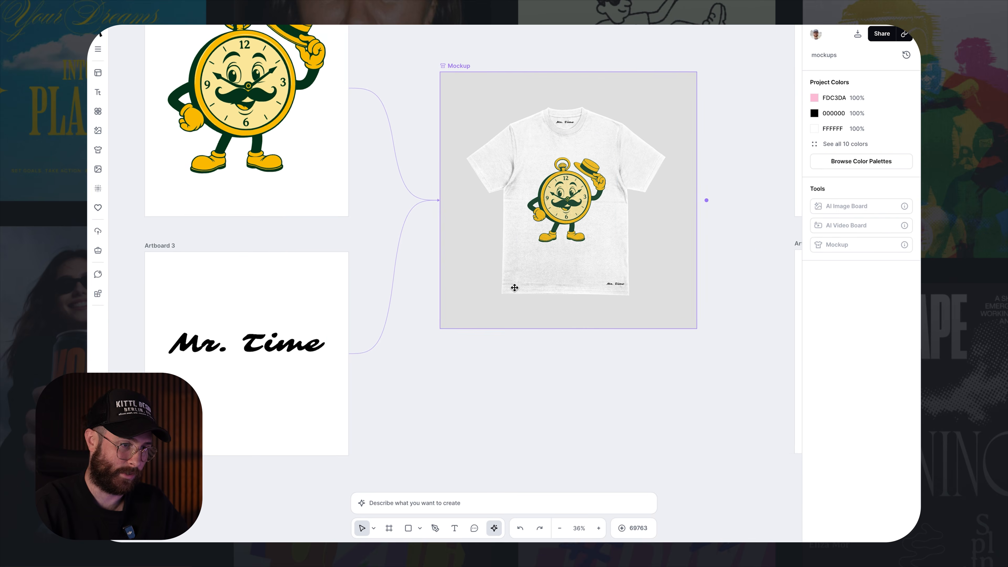
pyautogui.scroll(5, 551, 213)
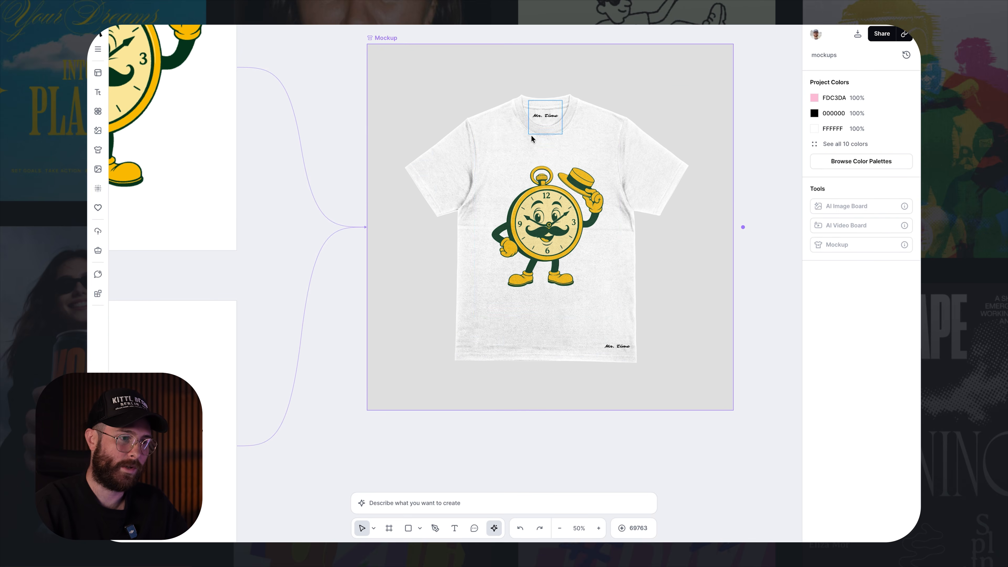
pyautogui.scroll(2, 521, 283)
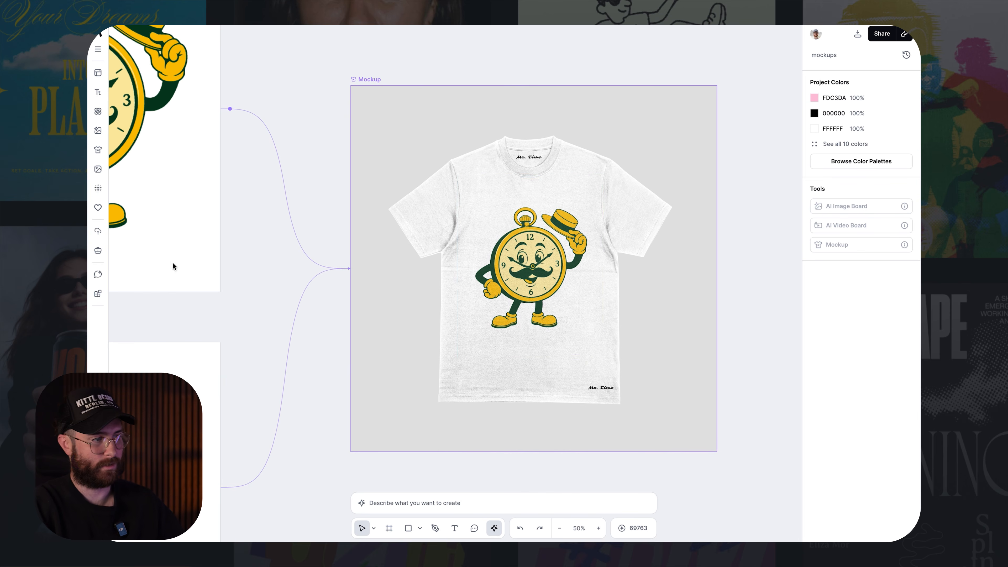
pyautogui.scroll(-2, 488, 203)
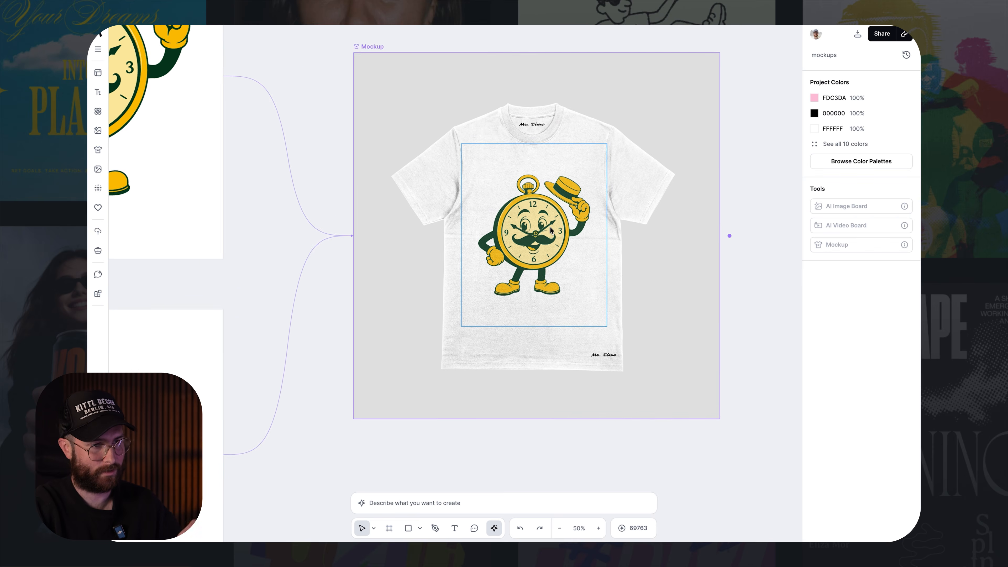
pyautogui.scroll(2, 565, 238)
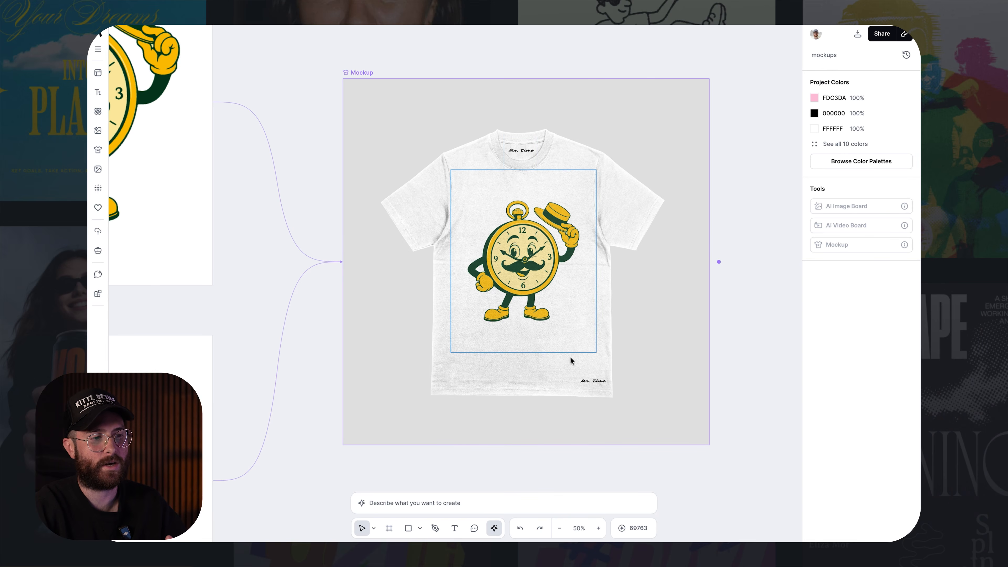
pyautogui.hscroll(-3, 494, 242)
pyautogui.scroll(2, 622, 209)
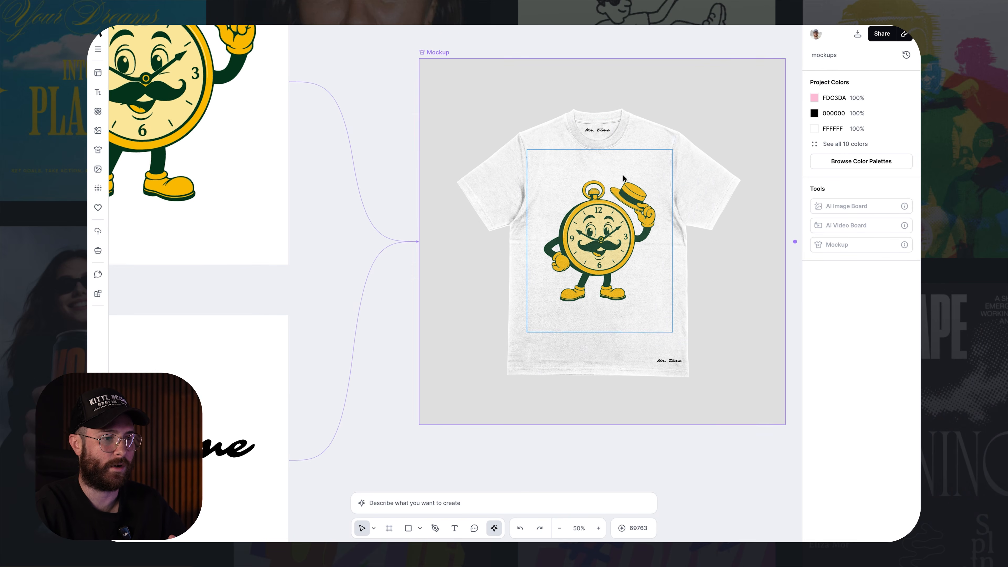
pyautogui.click(603, 128)
pyautogui.press('Delete')
# - Duplicate the Mr. Time logo from the T-shirt's hem and center the copy inside the collar
pyautogui.hscroll(2, 633, 329)
pyautogui.scroll(-1, 634, 329)
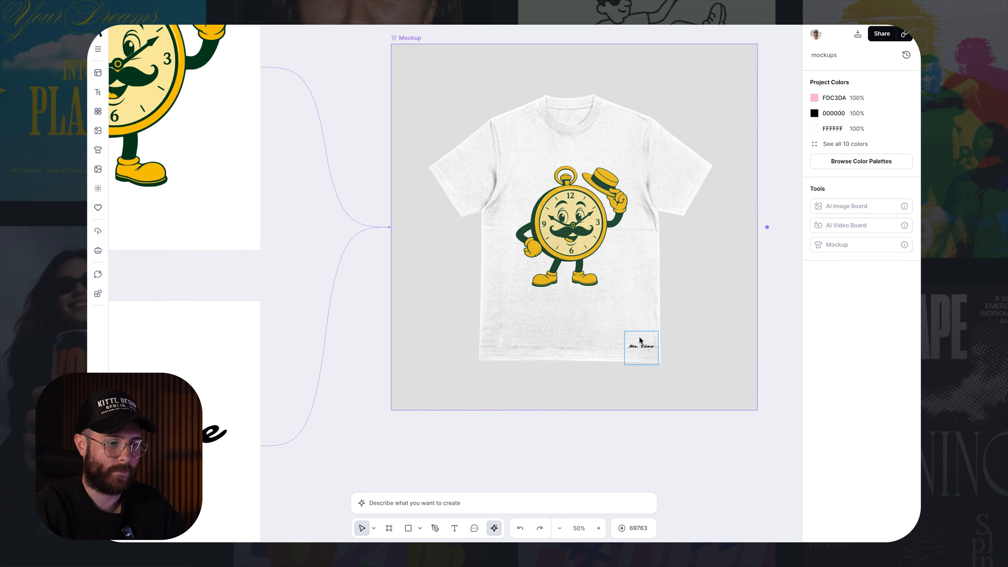
pyautogui.moveTo(643, 349); pyautogui.dragTo(584, 337)
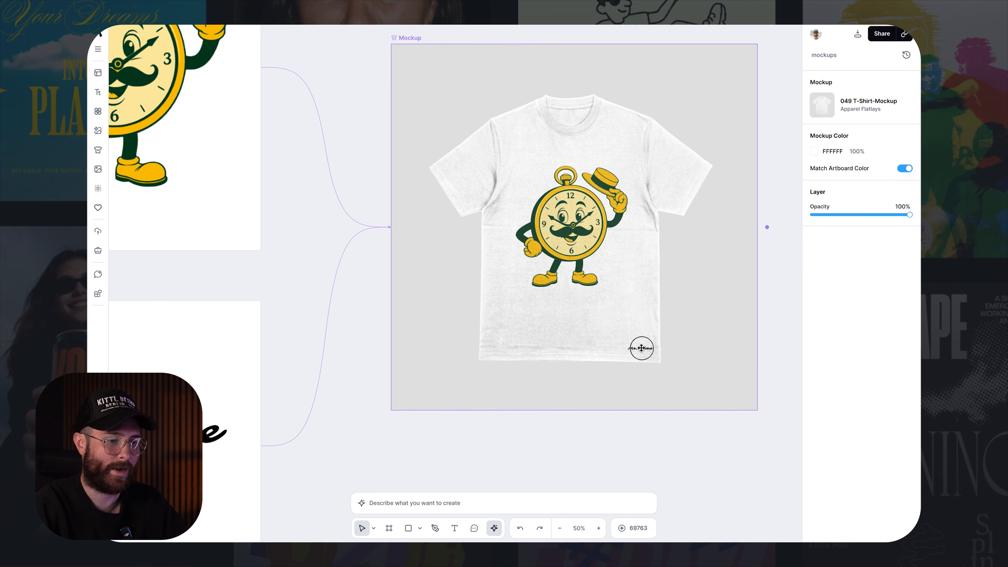
pyautogui.scroll(5, 642, 348)
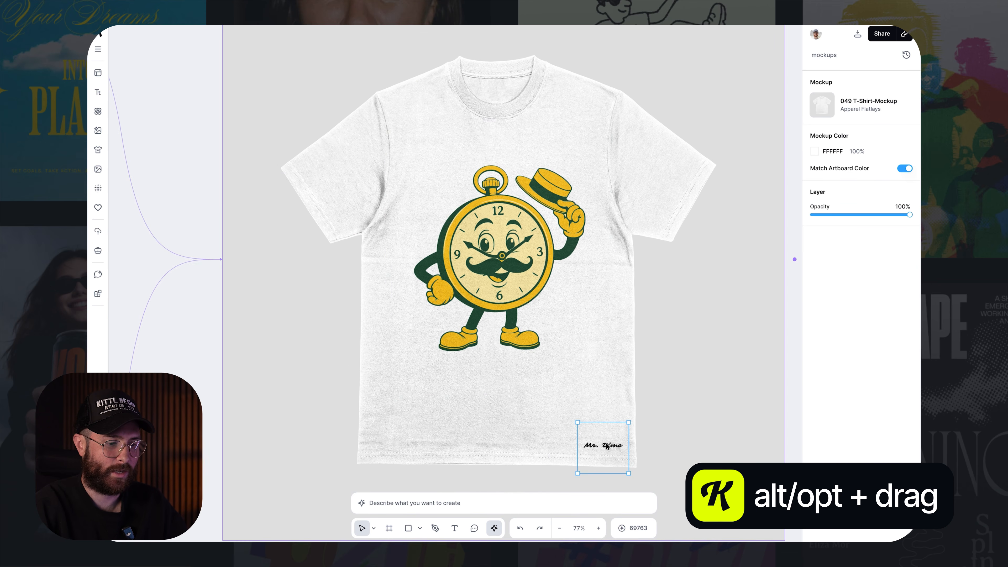
pyautogui.keyDown('alt'); pyautogui.moveTo(606, 444); pyautogui.dragTo(413, 195); pyautogui.keyUp('alt')
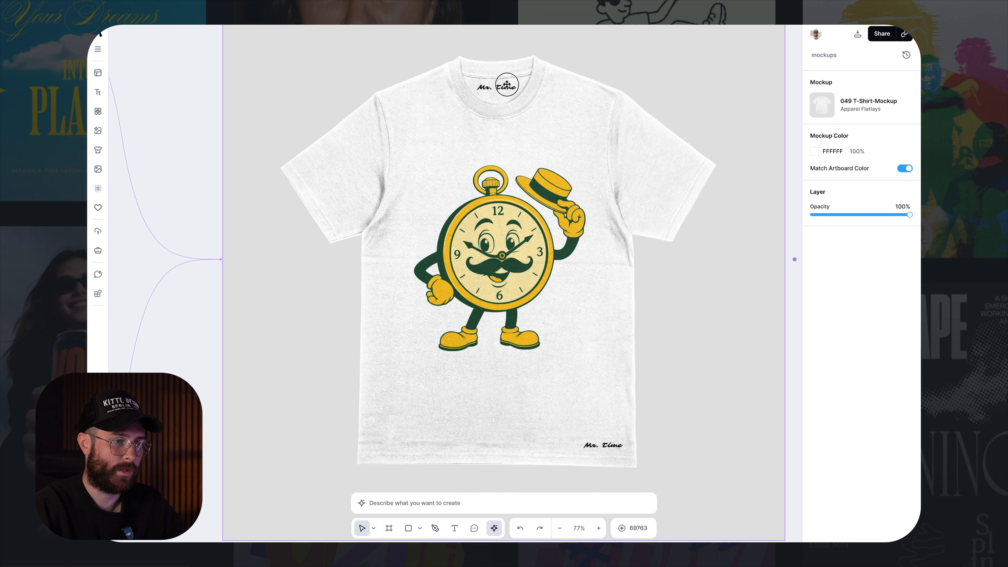
pyautogui.click(521, 117)
pyautogui.moveTo(499, 88); pyautogui.dragTo(501, 89)
# - Duplicate Artboard 3 just below the original and replace the copy's text with M - W
pyautogui.scroll(-6, 502, 91)
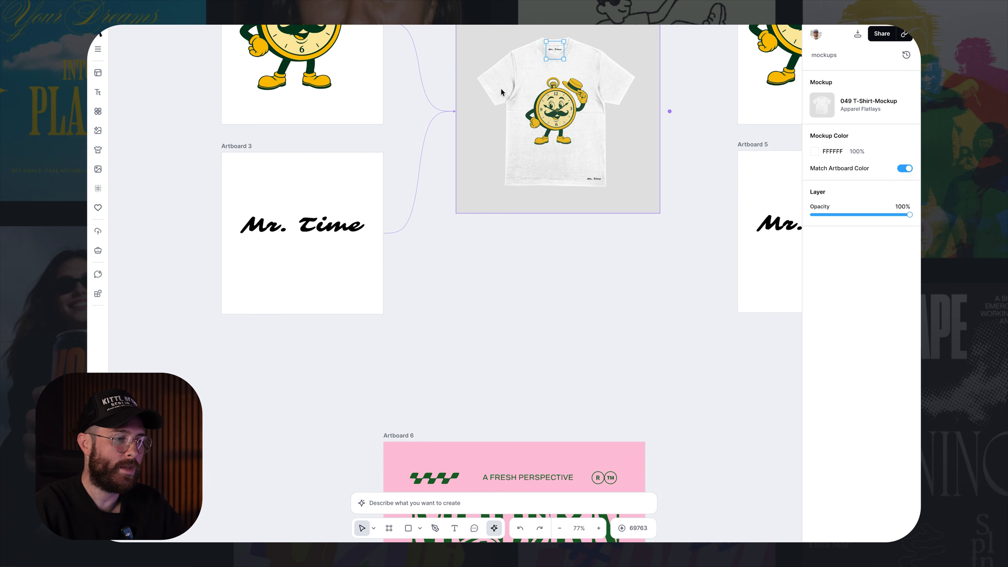
pyautogui.moveTo(242, 147); pyautogui.dragTo(198, 333)
pyautogui.doubleClick(259, 395)
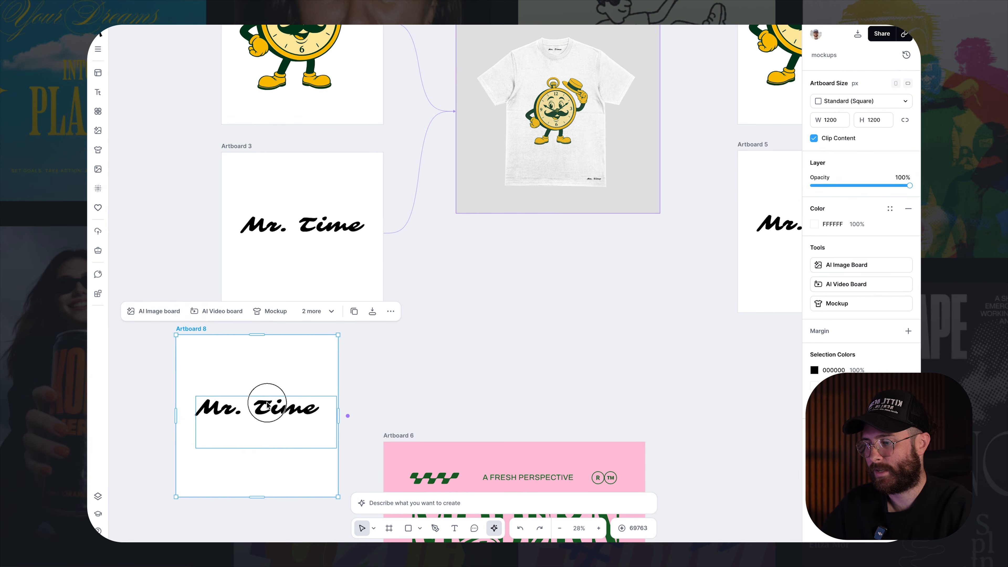
pyautogui.write('SJ')
pyautogui.press('BackSpace')
pyautogui.press('BackSpace')
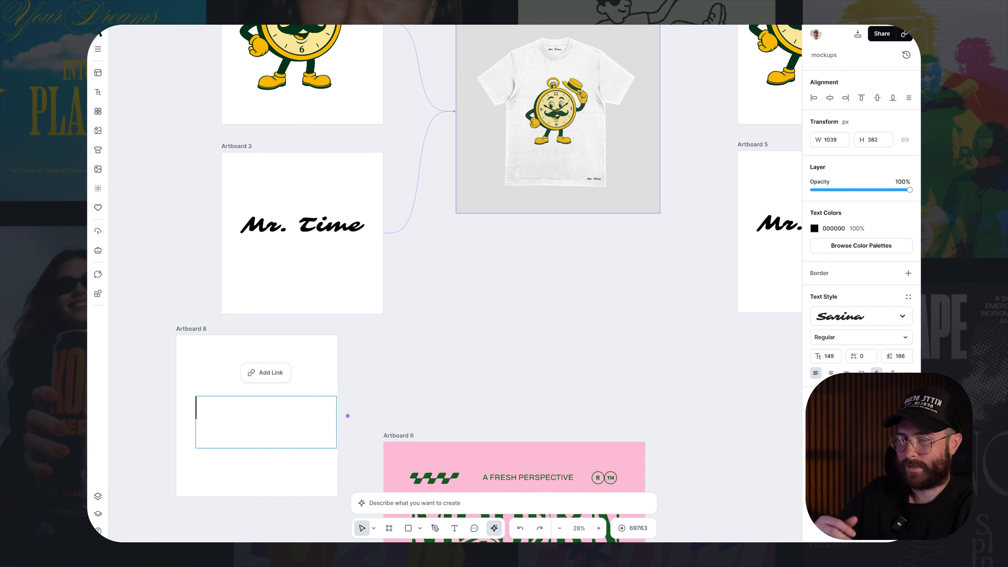
pyautogui.write('M - ')
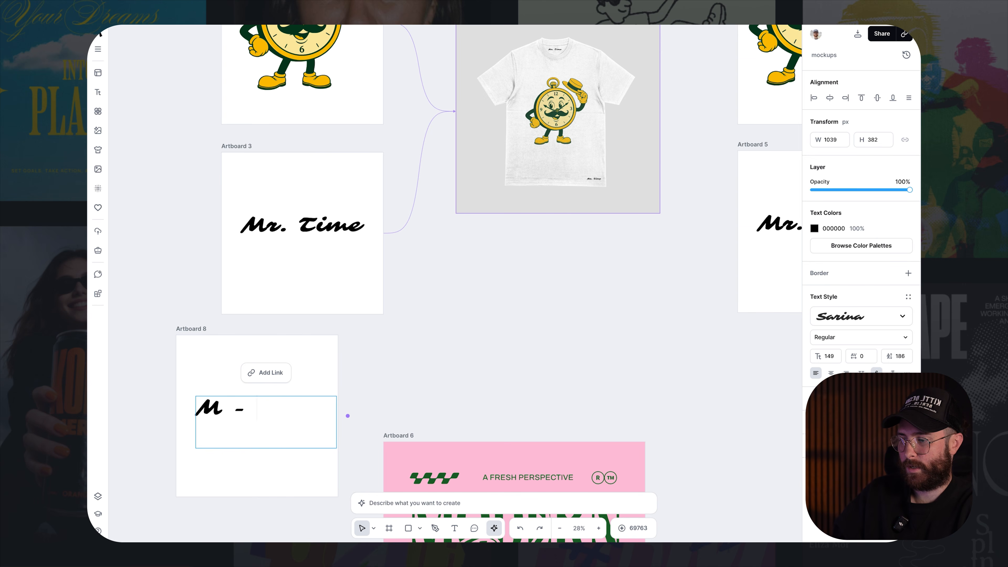
pyautogui.write('W')
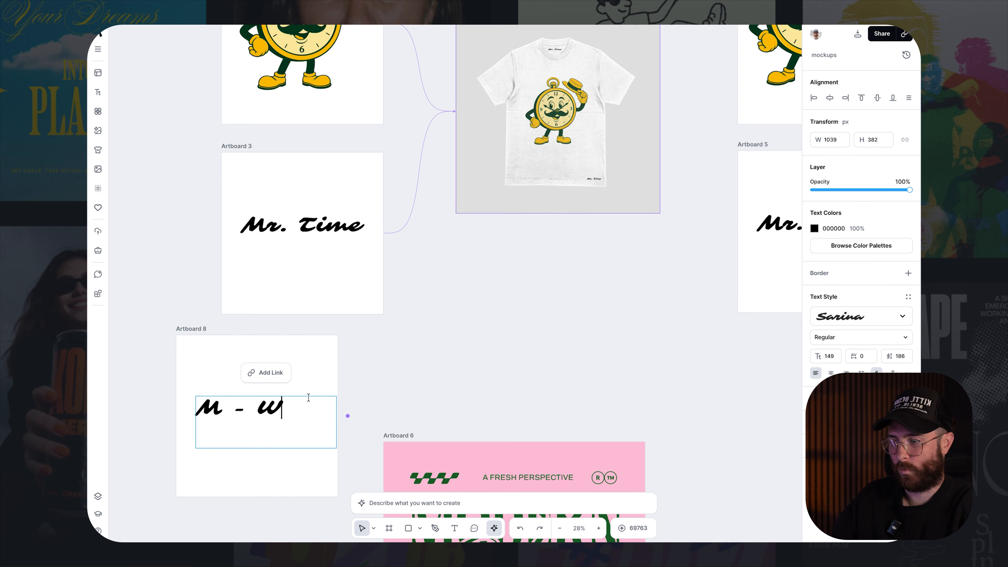
pyautogui.press('Escape')
pyautogui.moveTo(202, 329); pyautogui.dragTo(196, 325)
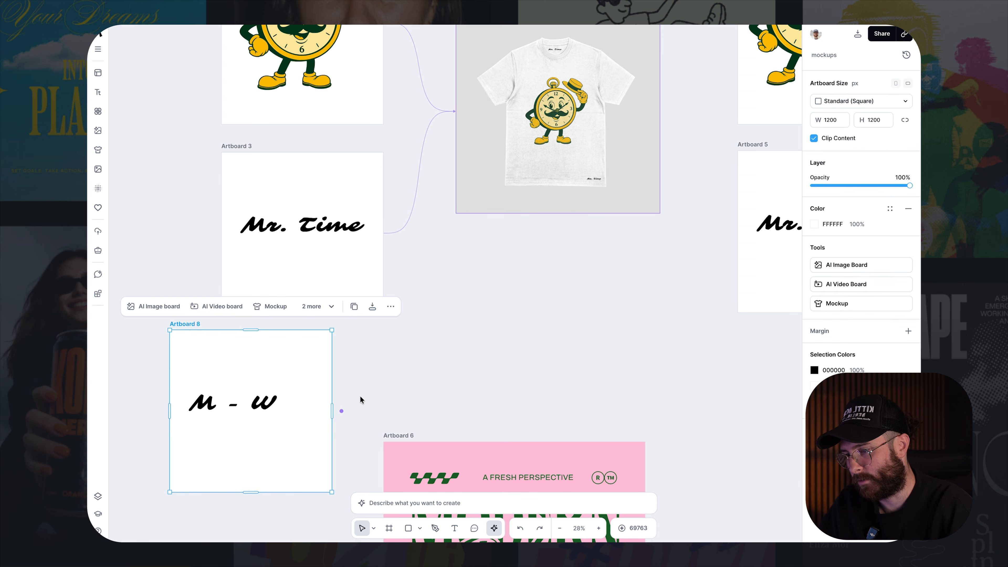
# - Link the M - W artboard to the flat T-shirt mockup and place its design on the shirt
pyautogui.scroll(2, 432, 297)
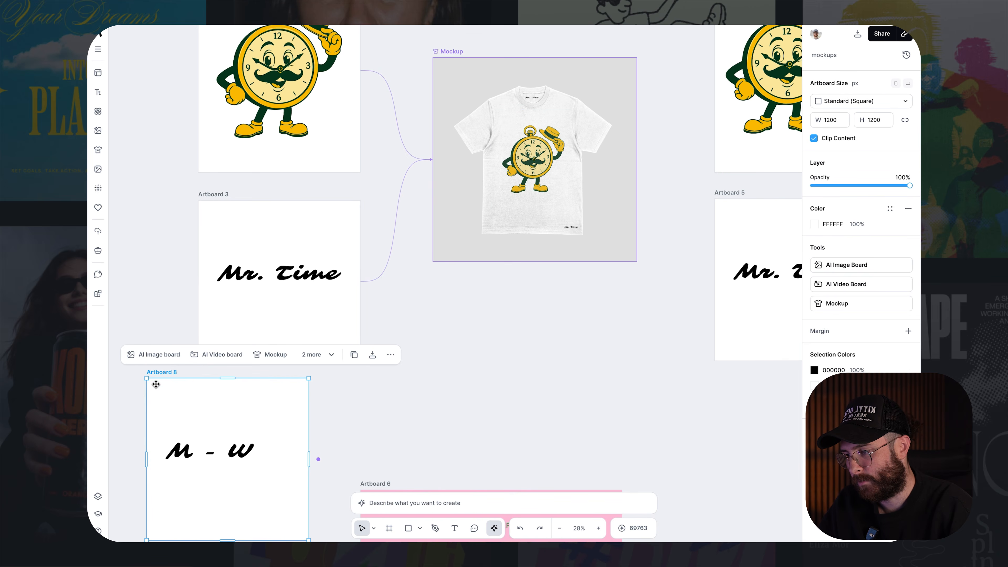
pyautogui.moveTo(318, 459); pyautogui.dragTo(496, 227)
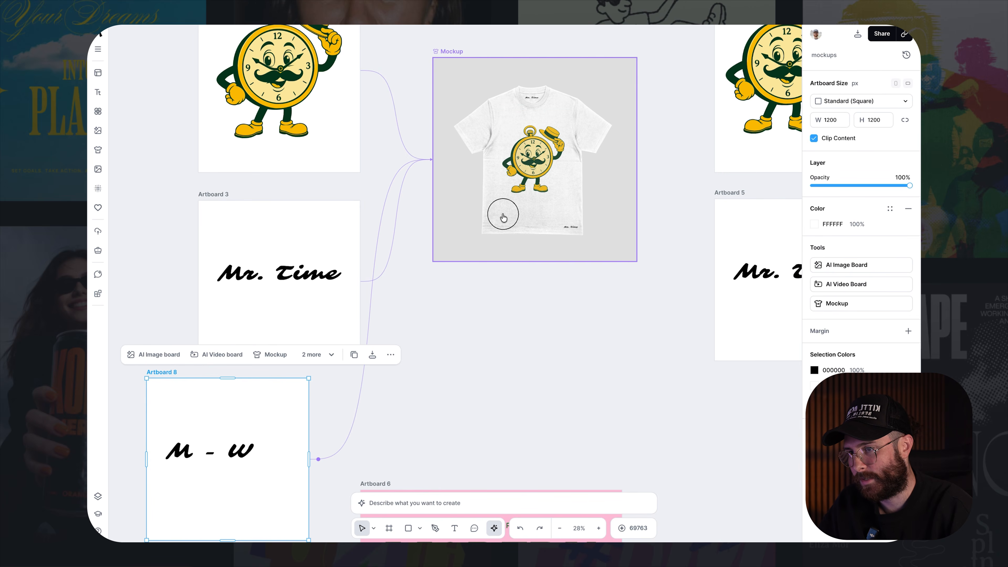
pyautogui.click(536, 187)
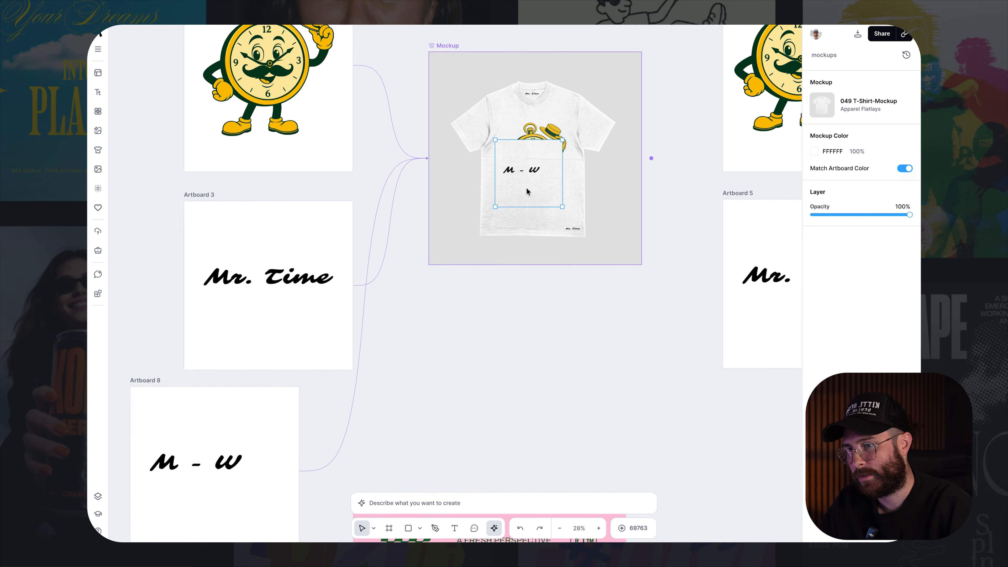
# - Replace the Mr. Time logo inside the collar with the M - W design, scaled down to fit the neck label area
pyautogui.scroll(-2, 486, 333)
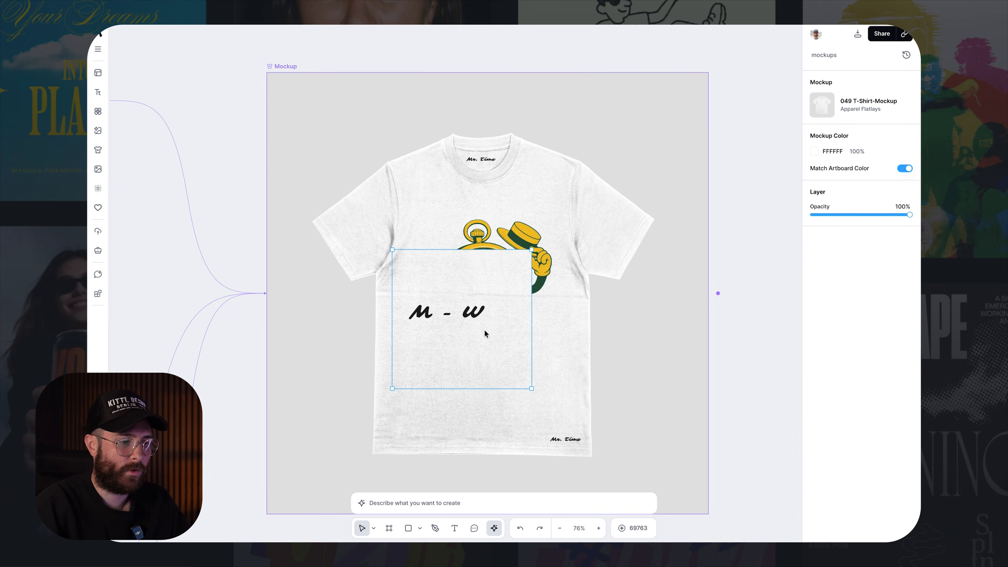
pyautogui.moveTo(485, 333); pyautogui.dragTo(502, 294)
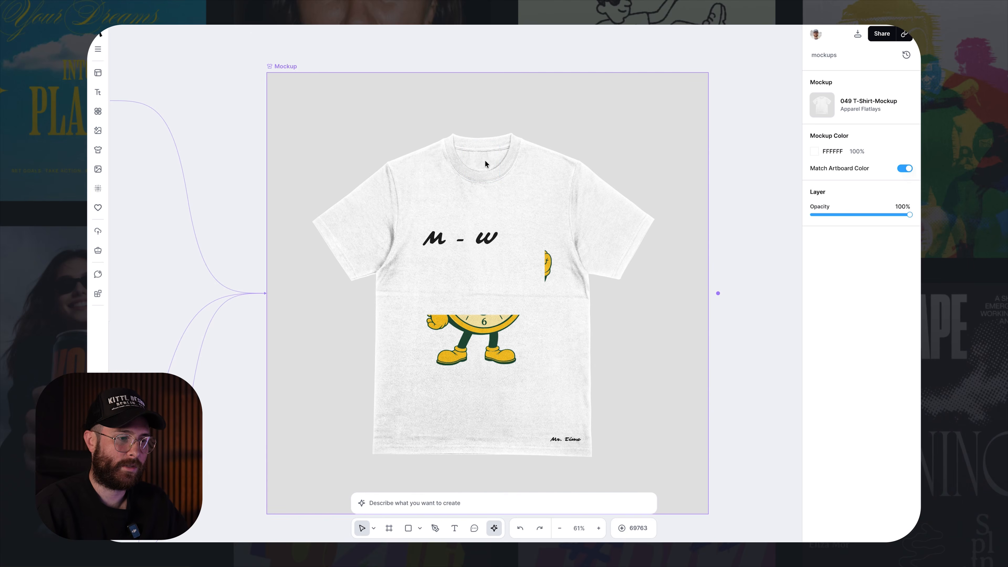
pyautogui.moveTo(460, 240); pyautogui.dragTo(476, 152)
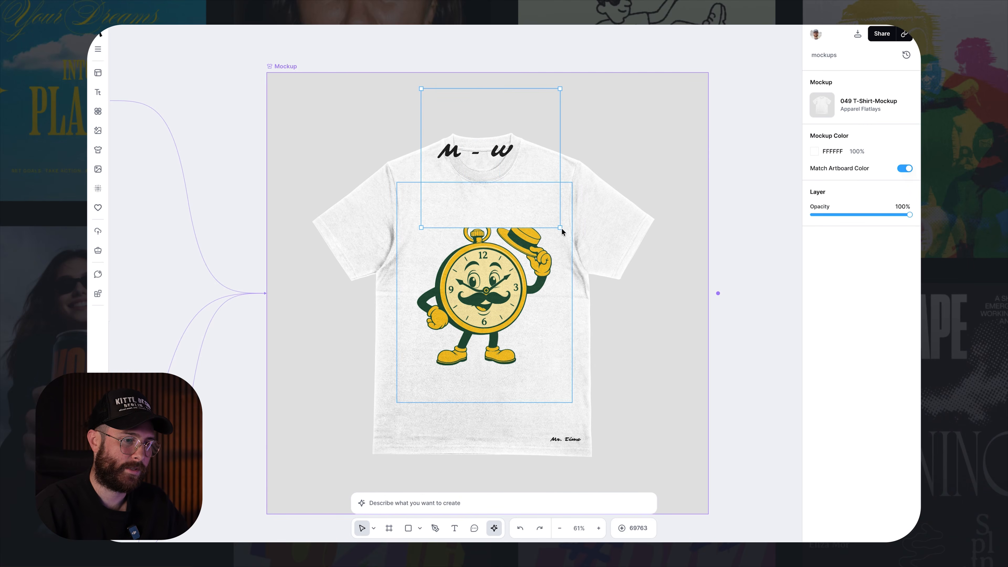
pyautogui.moveTo(562, 232); pyautogui.dragTo(463, 140)
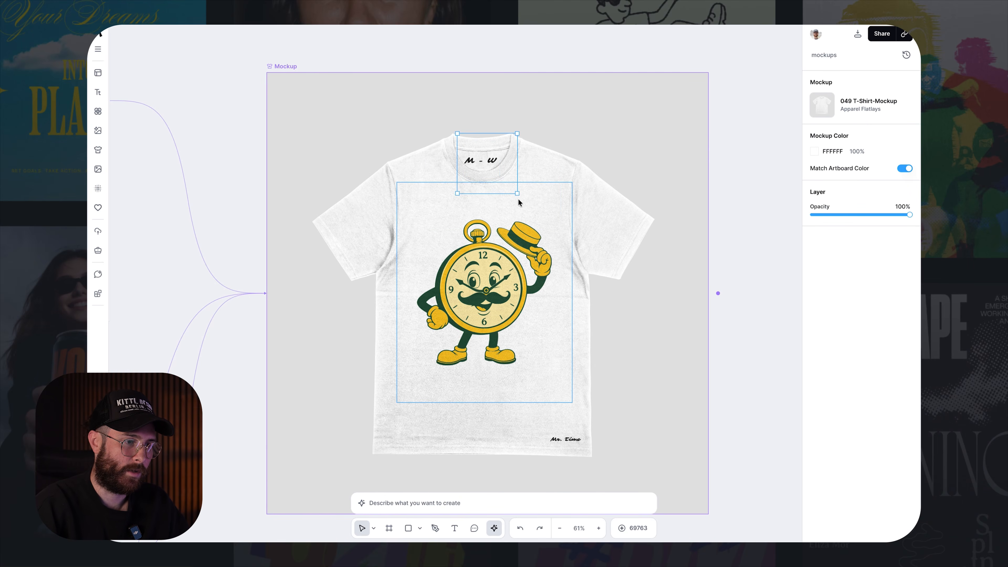
pyautogui.moveTo(517, 194); pyautogui.dragTo(489, 161)
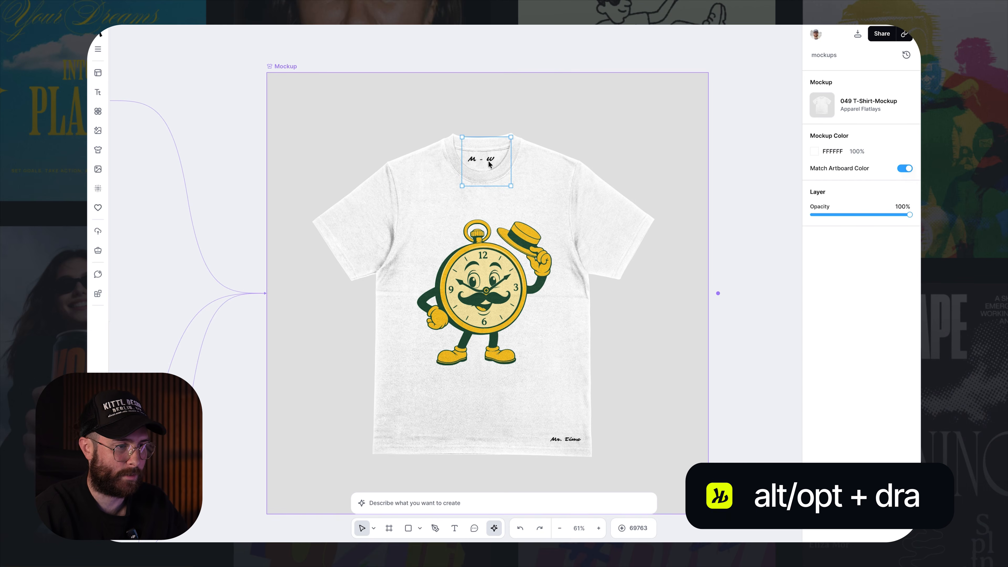
# - Try placing a copy of the M - W neck label on the shirt's front, and undo it
pyautogui.moveTo(490, 163); pyautogui.dragTo(393, 248)
pyautogui.press('super+z')
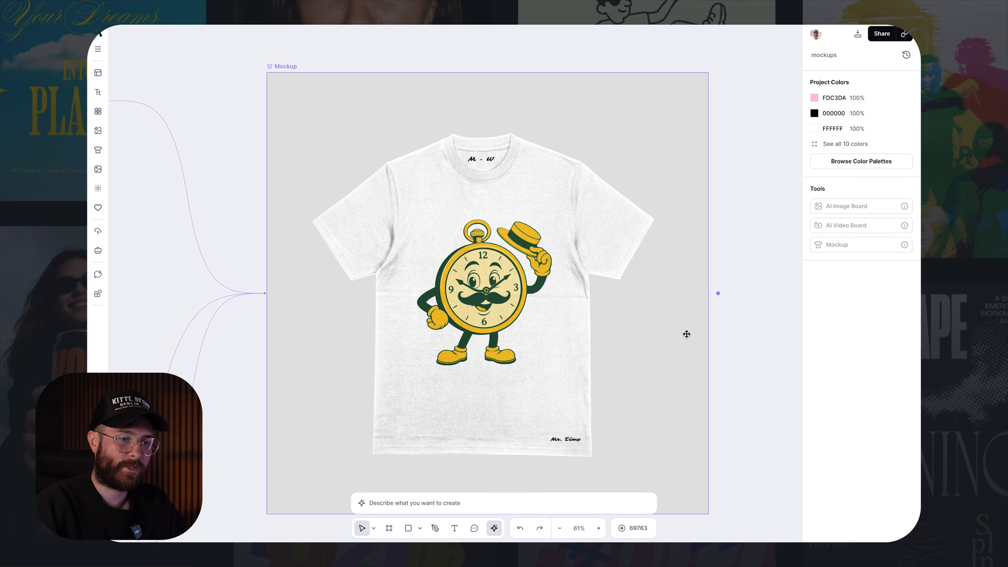
pyautogui.scroll(-2, 687, 333)
pyautogui.hscroll(4, 686, 334)
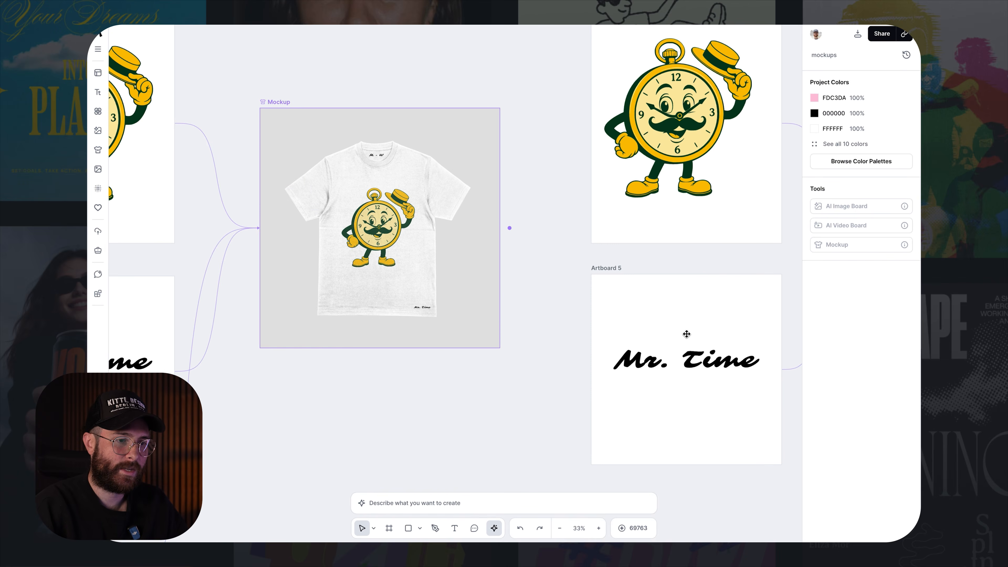
# - Duplicate the Mr. Time logo on the standing model's back and place the scaled-down copy at the shirt's lower hem
pyautogui.scroll(-5, 687, 337)
pyautogui.scroll(2, 686, 337)
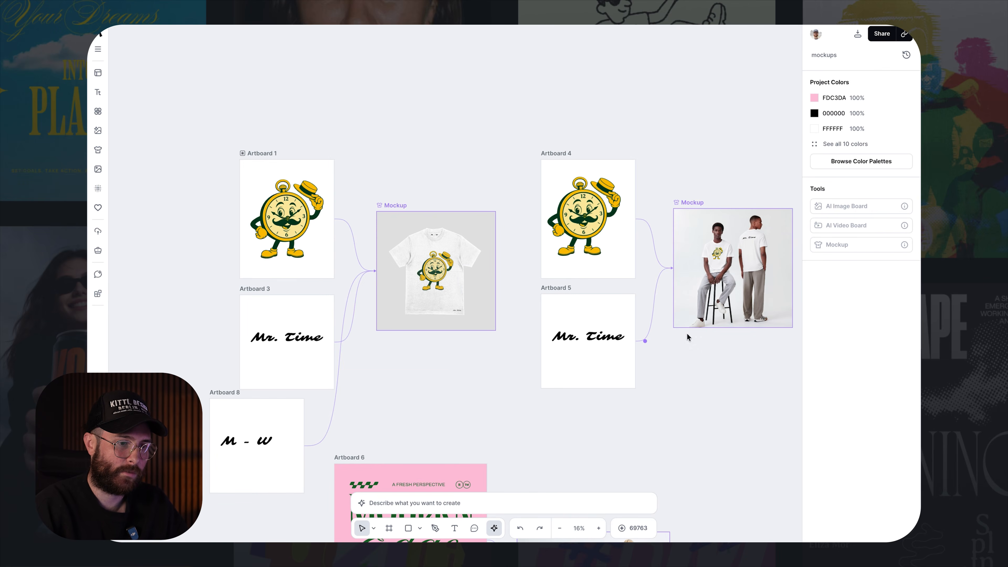
pyautogui.scroll(3, 637, 292)
pyautogui.scroll(2, 543, 227)
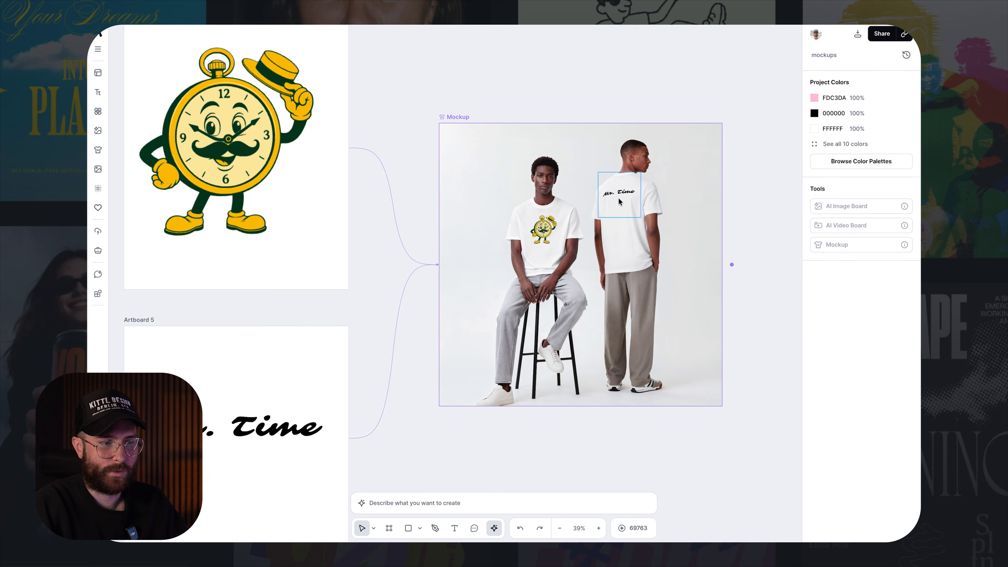
pyautogui.scroll(4, 652, 220)
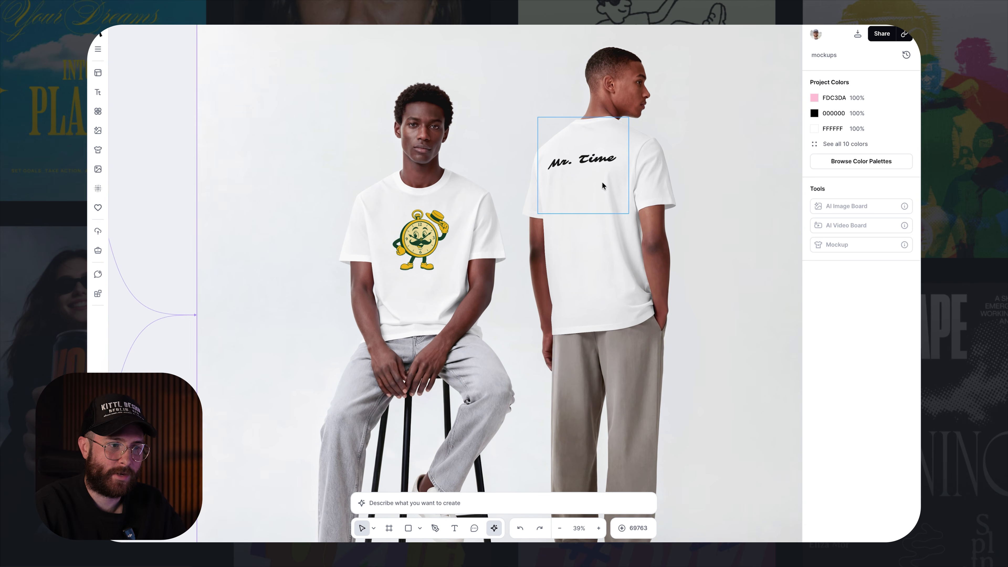
pyautogui.click(599, 169)
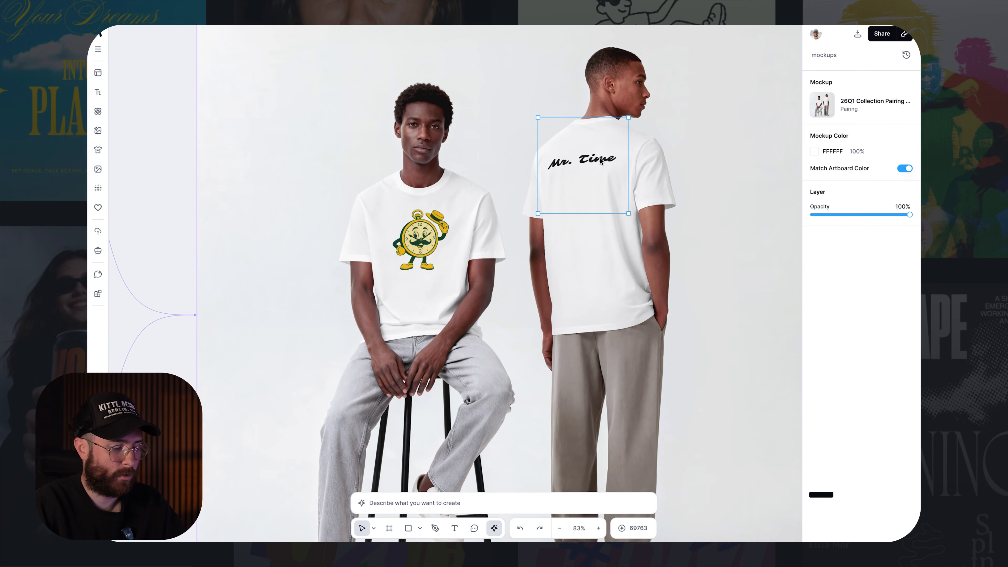
pyautogui.click(596, 158)
pyautogui.moveTo(596, 159); pyautogui.dragTo(604, 280)
pyautogui.moveTo(640, 239); pyautogui.dragTo(629, 318)
pyautogui.click(692, 344)
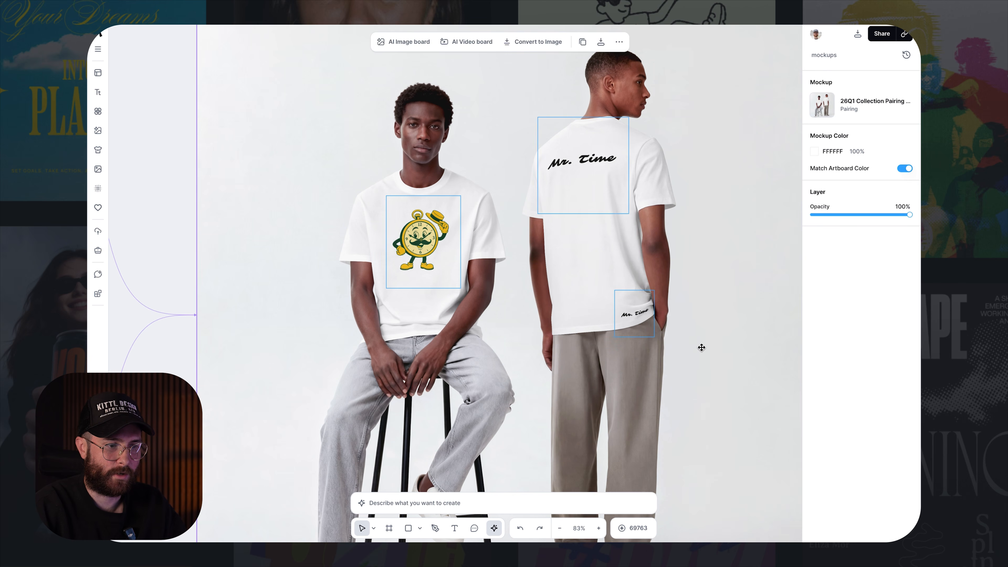
pyautogui.scroll(-3, 767, 306)
pyautogui.hscroll(2, 767, 306)
pyautogui.click(632, 281)
pyautogui.hscroll(-2, 568, 276)
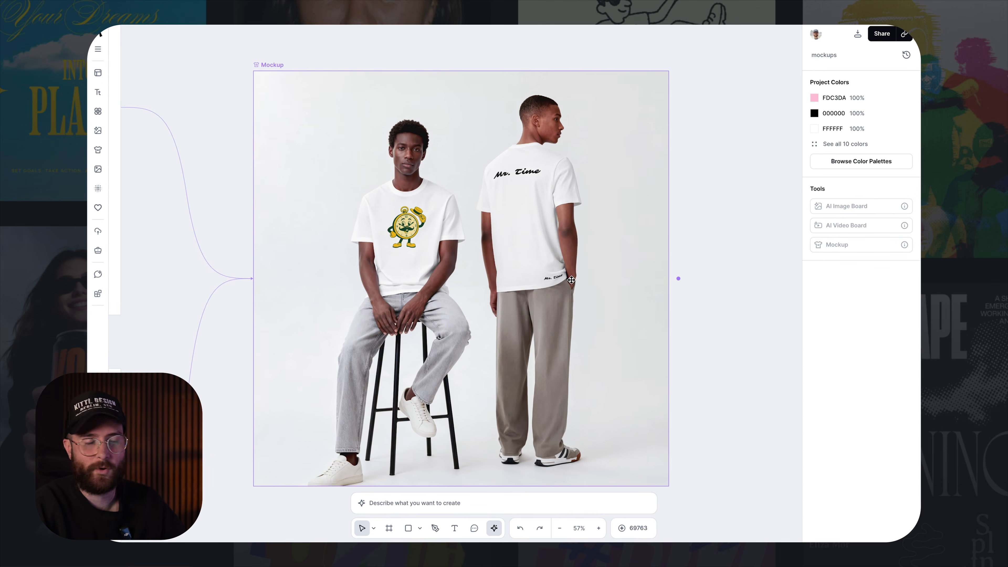
# - Browse the mockup library, examining the templates in the Double Take and Pairing collections
pyautogui.scroll(-5, 589, 284)
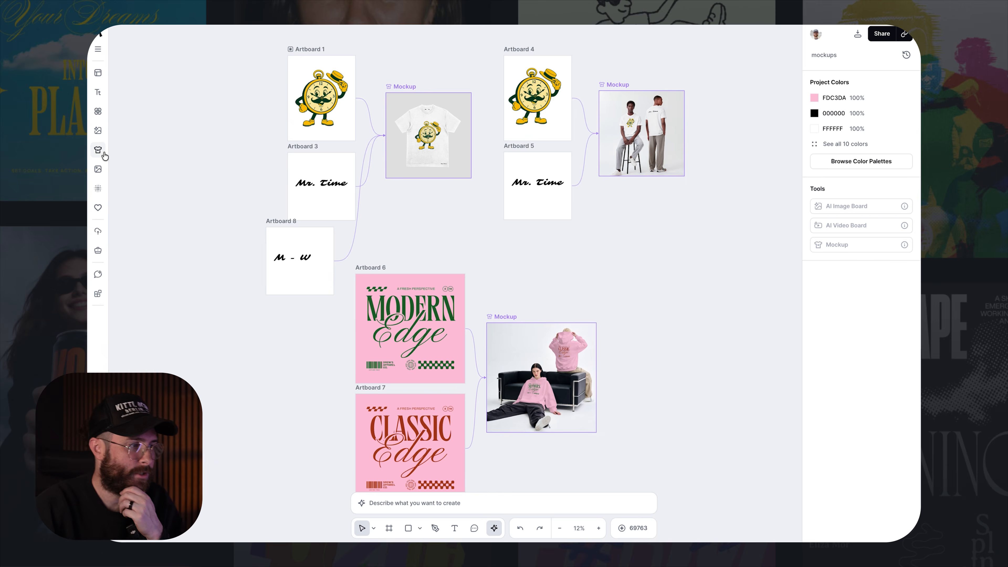
pyautogui.click(98, 150)
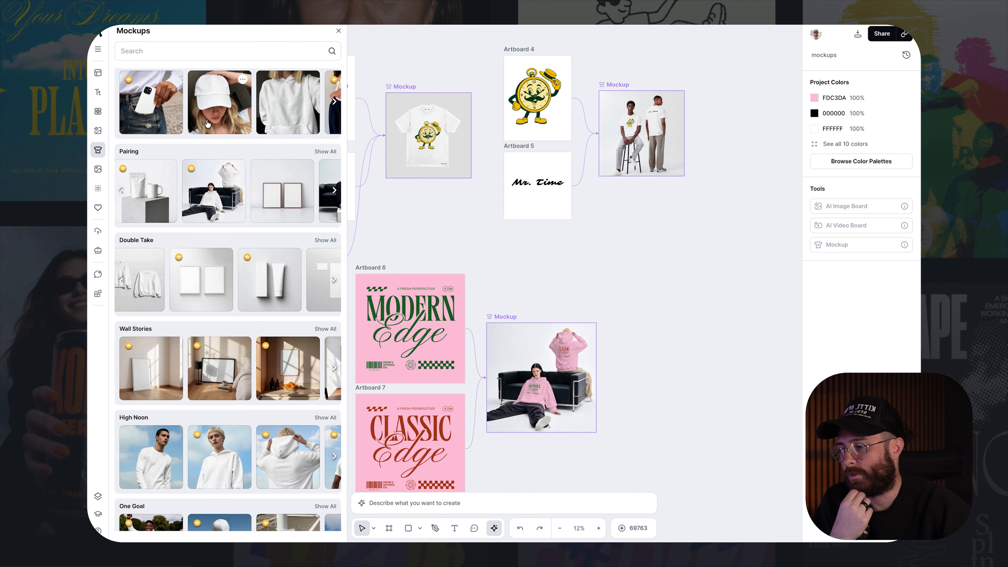
pyautogui.scroll(-3, 211, 188)
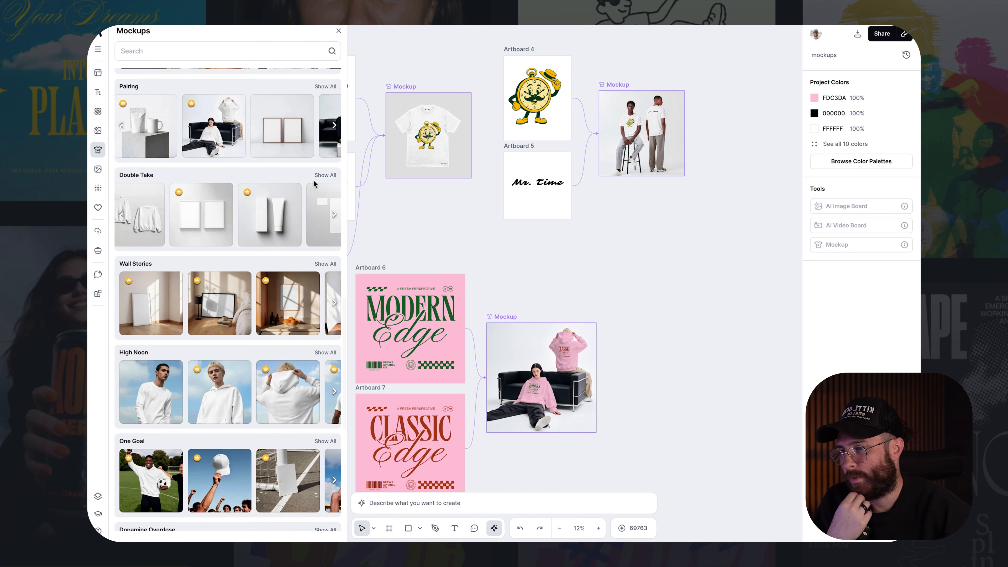
pyautogui.click(322, 176)
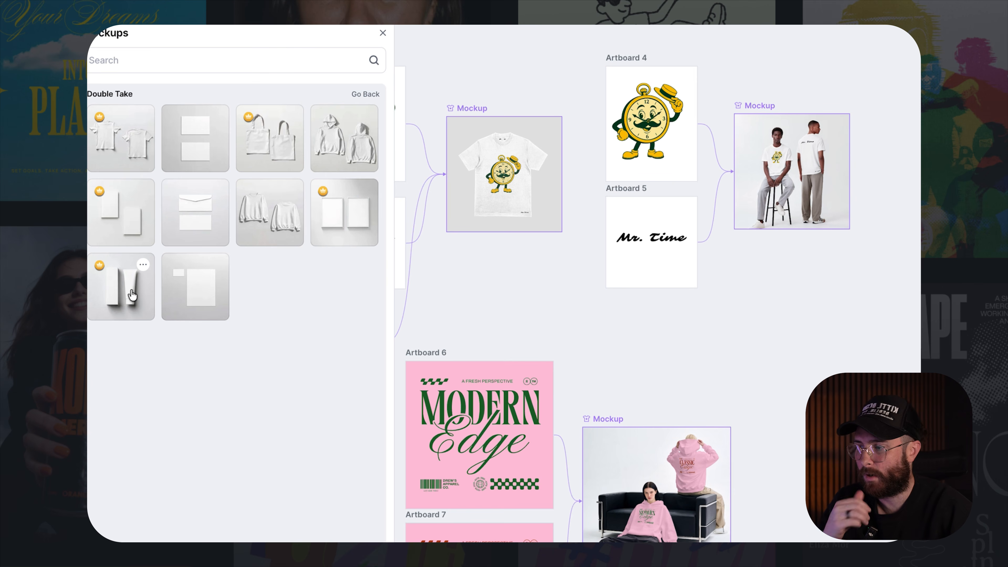
pyautogui.click(364, 96)
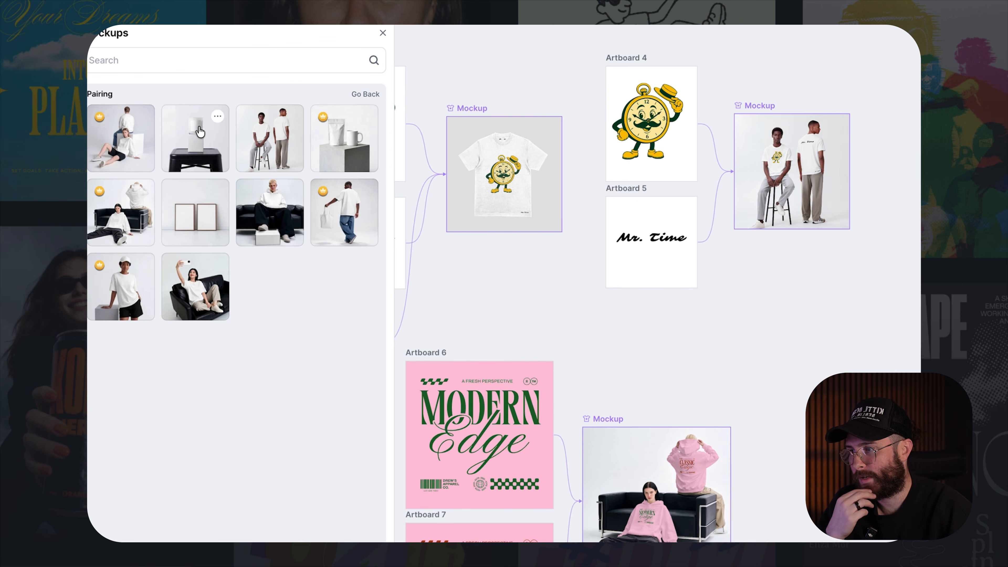
pyautogui.click(360, 95)
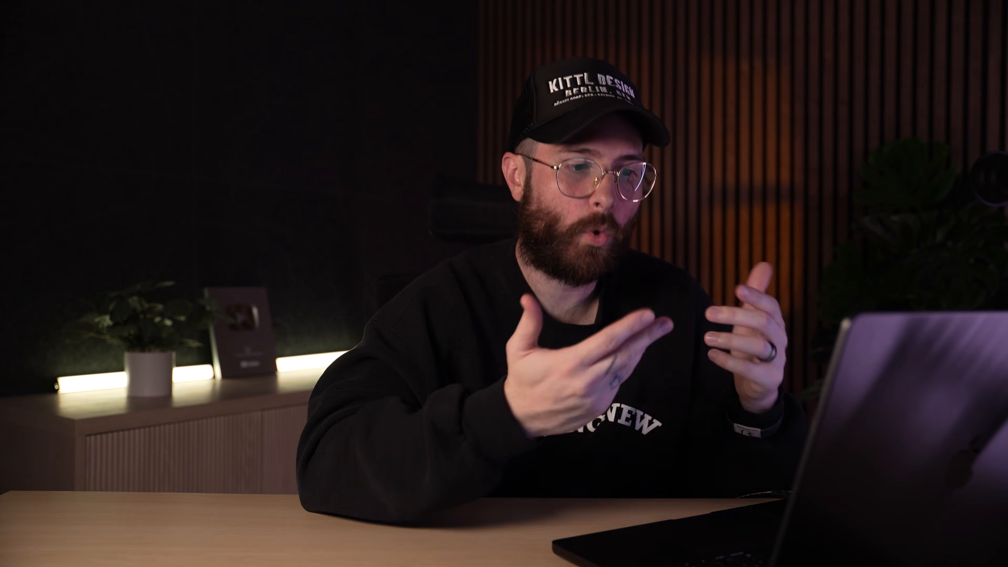
# - Generate an AI image board from the two-model mockup with a retro inspired record store background and both characters happy while browsing through different records
pyautogui.hscroll(2, 567, 194)
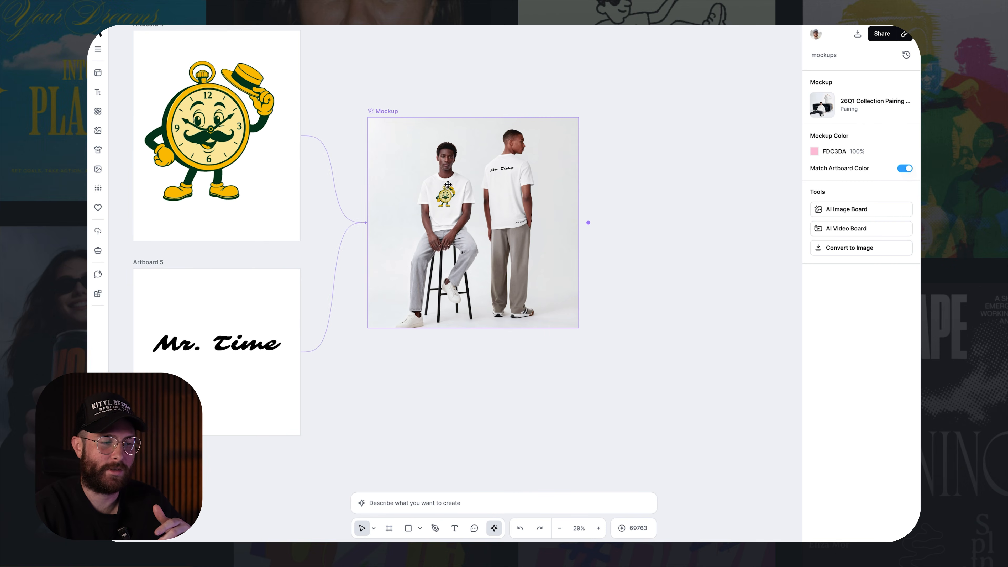
pyautogui.hscroll(-2, 496, 234)
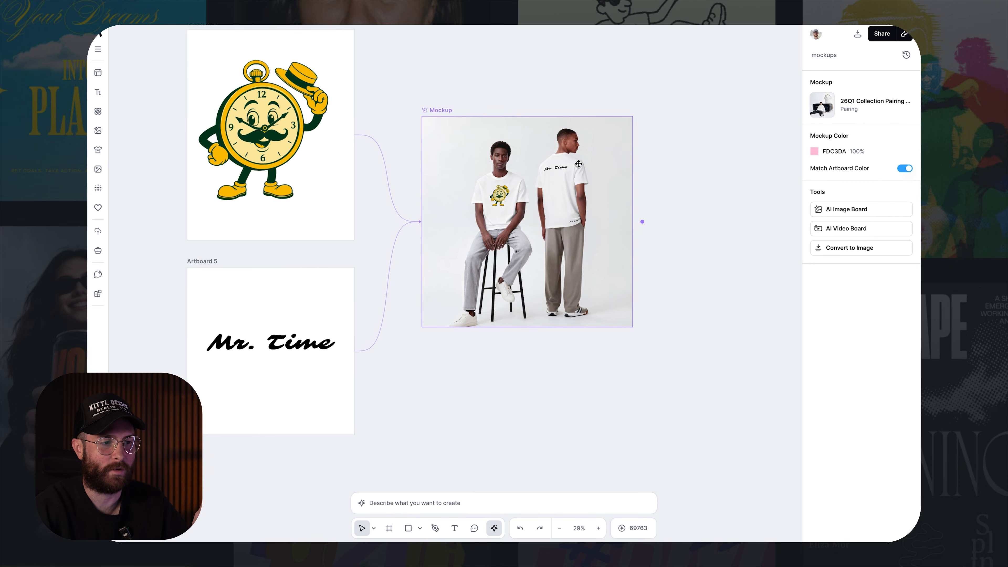
pyautogui.hscroll(2, 578, 257)
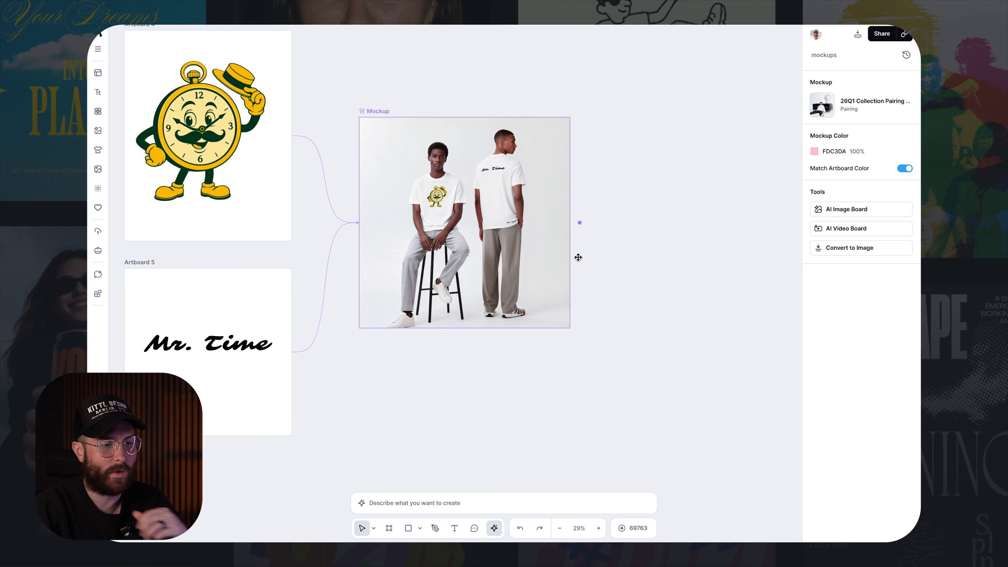
pyautogui.click(579, 224)
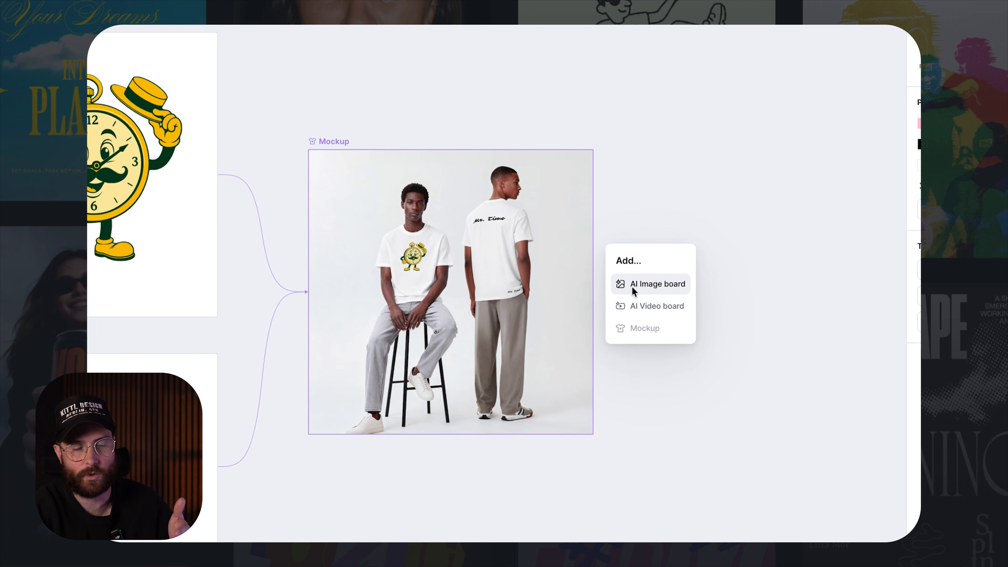
pyautogui.click(633, 287)
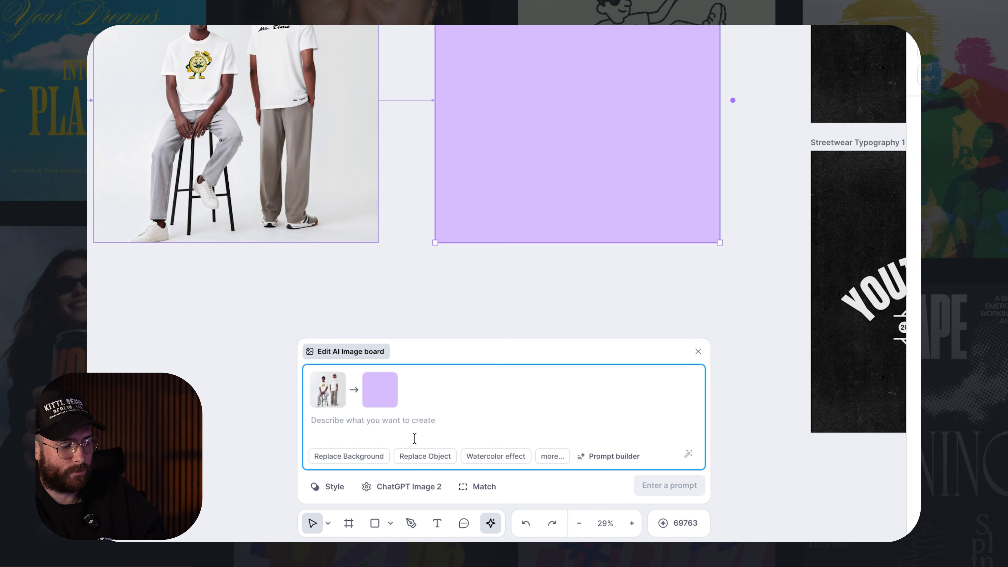
pyautogui.write('Change the setti')
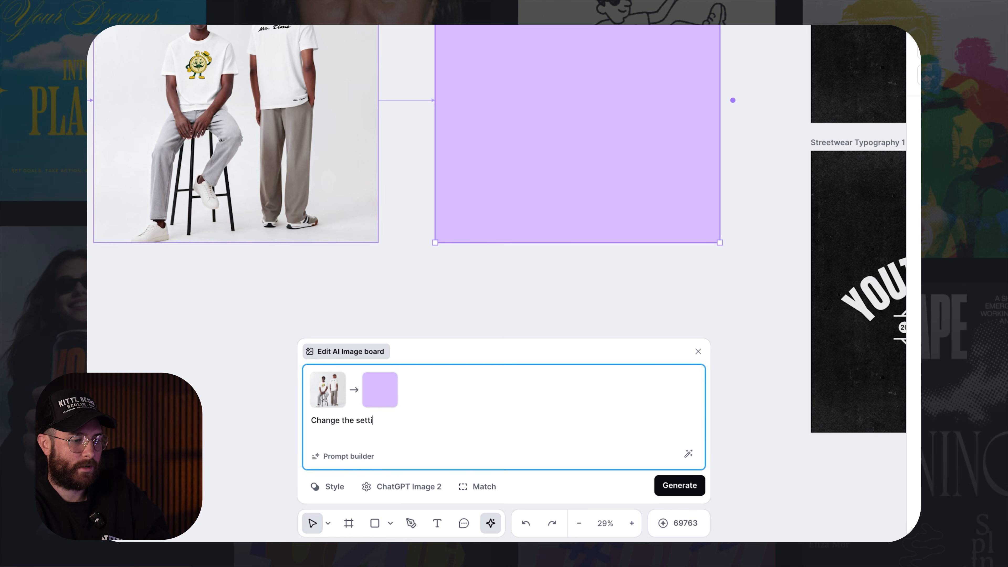
pyautogui.write('ng of the background to be a retro inspired record store, and change the expressions of the two characters to be happy while browsing through different records.')
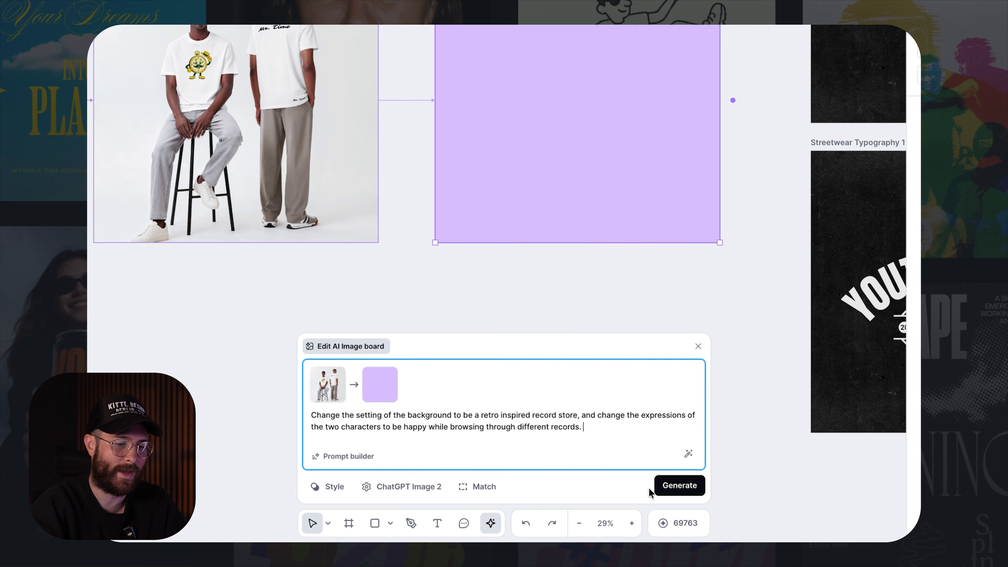
pyautogui.click(682, 487)
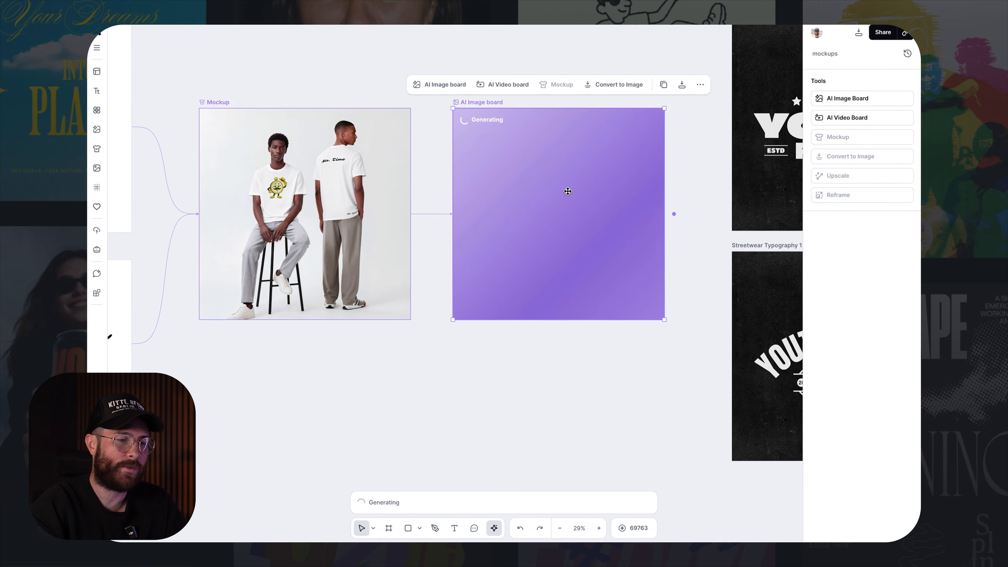
# - Move the four Streetwear Typography artboards together slightly up and farther from the AI image board
pyautogui.hscroll(5, 561, 66)
pyautogui.scroll(-5, 546, 191)
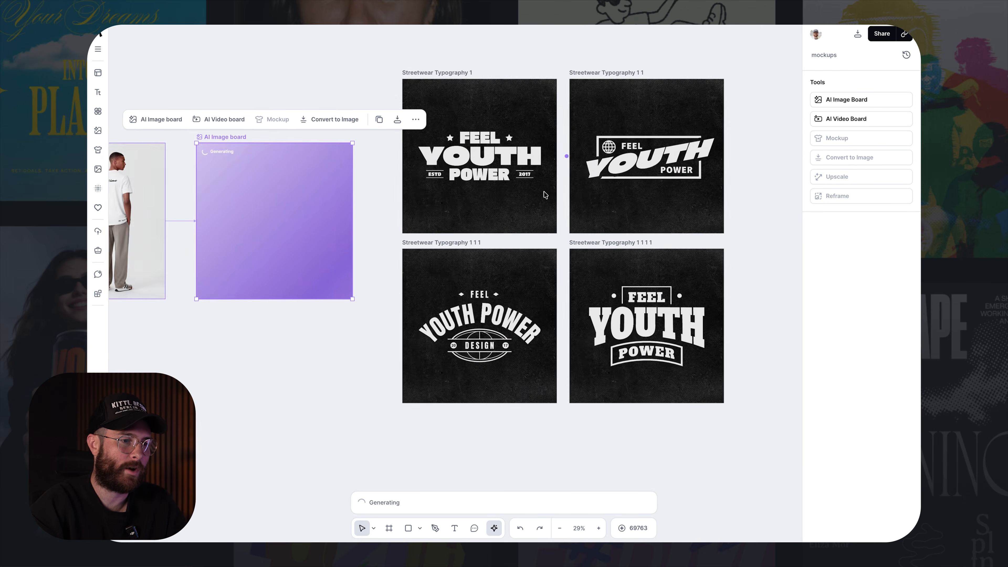
pyautogui.hscroll(-2, 329, 279)
pyautogui.hscroll(7, 305, 288)
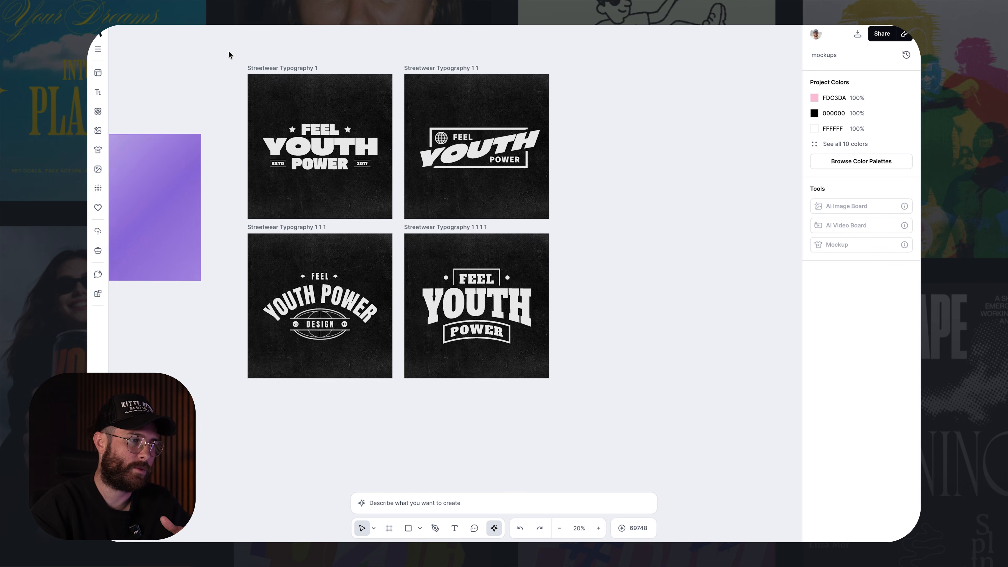
pyautogui.moveTo(227, 45); pyautogui.dragTo(582, 392)
pyautogui.moveTo(302, 70); pyautogui.dragTo(324, 59)
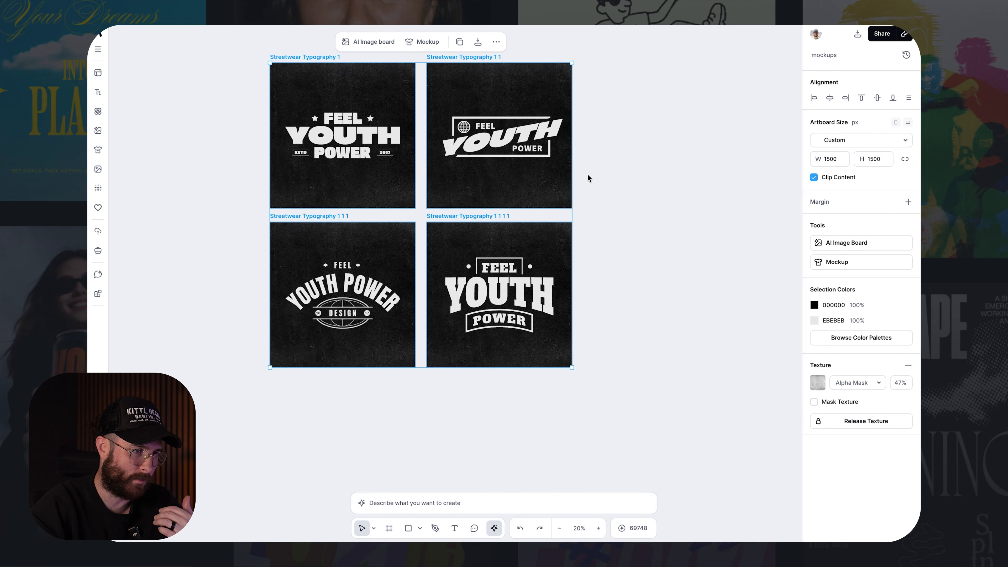
pyautogui.scroll(2, 587, 175)
pyautogui.click(592, 194)
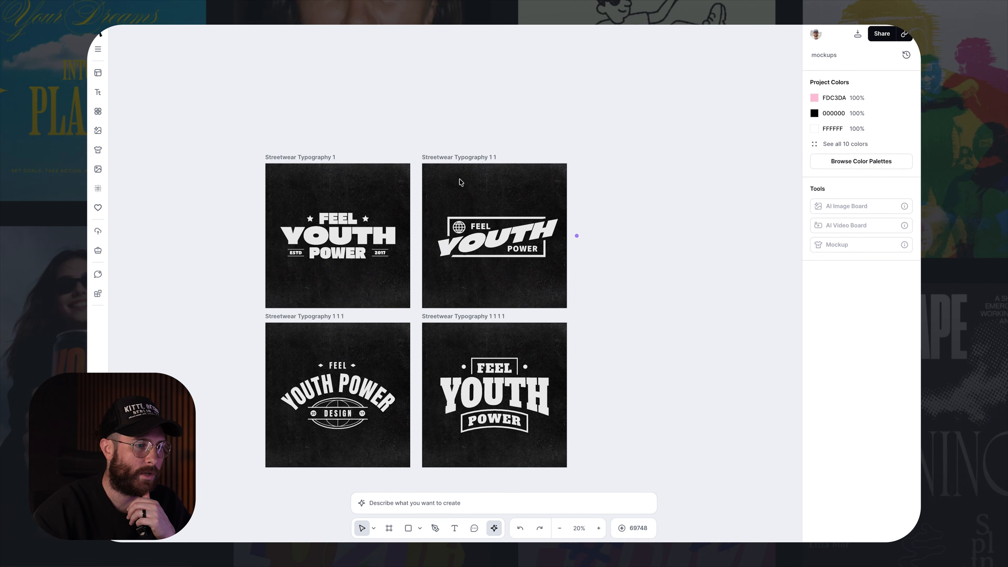
# - Move the Streetwear Typography 1 1 artboard directly above Streetwear Typography 1, aligned with its edges and separated by a gap
pyautogui.moveTo(471, 156); pyautogui.dragTo(320, 5)
pyautogui.scroll(3, 351, 120)
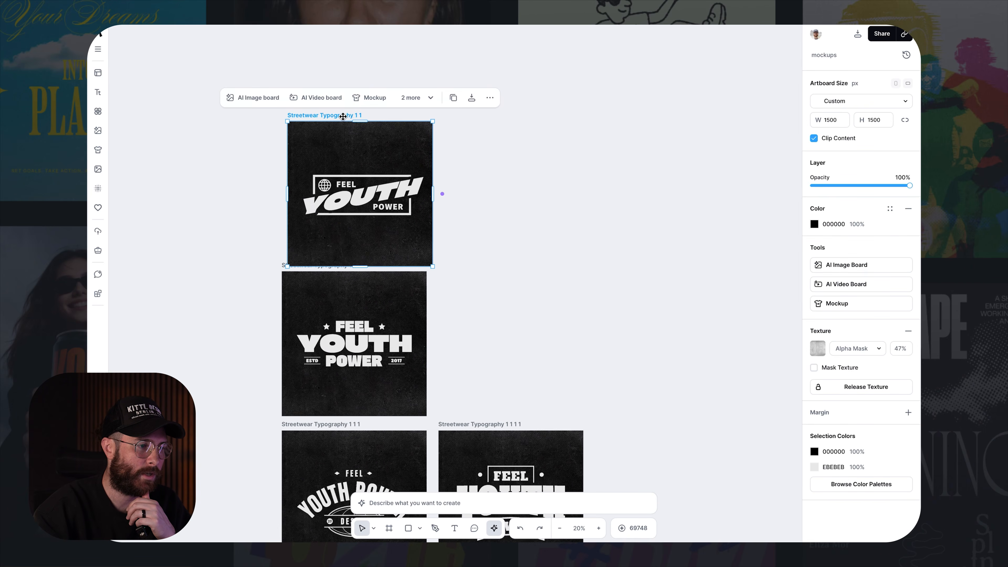
pyautogui.moveTo(343, 116); pyautogui.dragTo(338, 100)
pyautogui.click(435, 184)
pyautogui.click(347, 96)
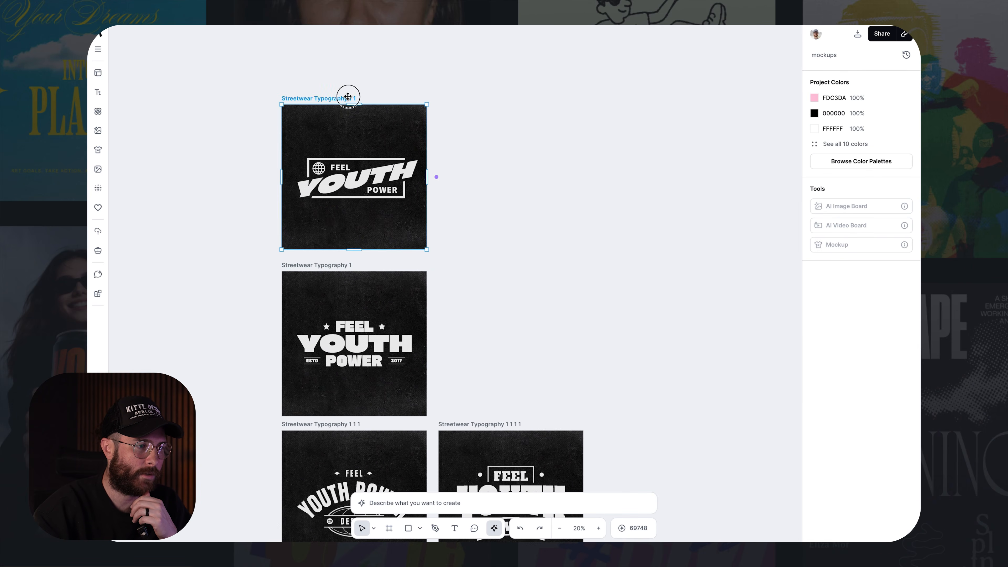
# - Add a mockup linked to Streetwear Typography 1 1 and switch it to the Pairing template with one model seated on the floor
pyautogui.click(436, 176)
pyautogui.click(462, 201)
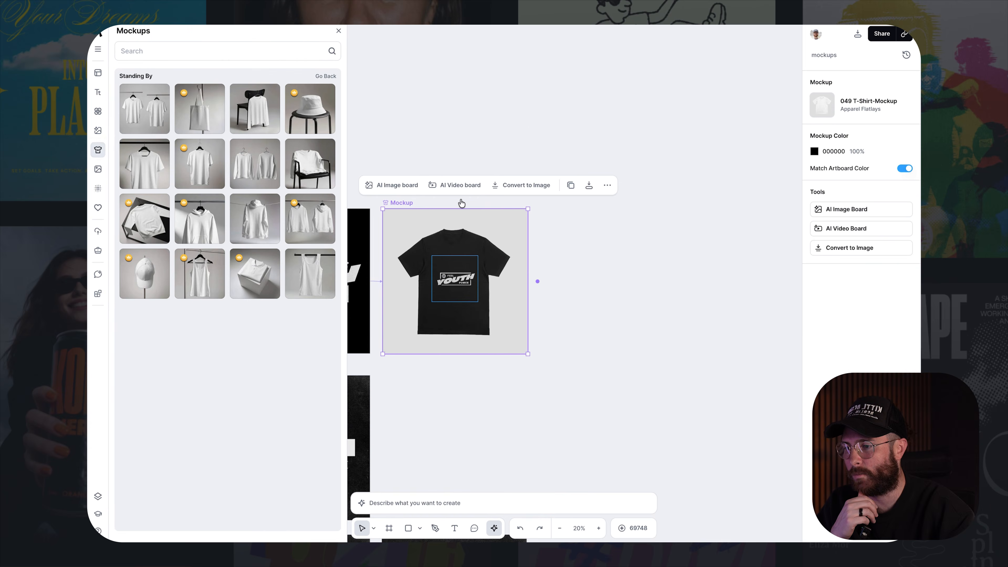
pyautogui.scroll(-10, 260, 278)
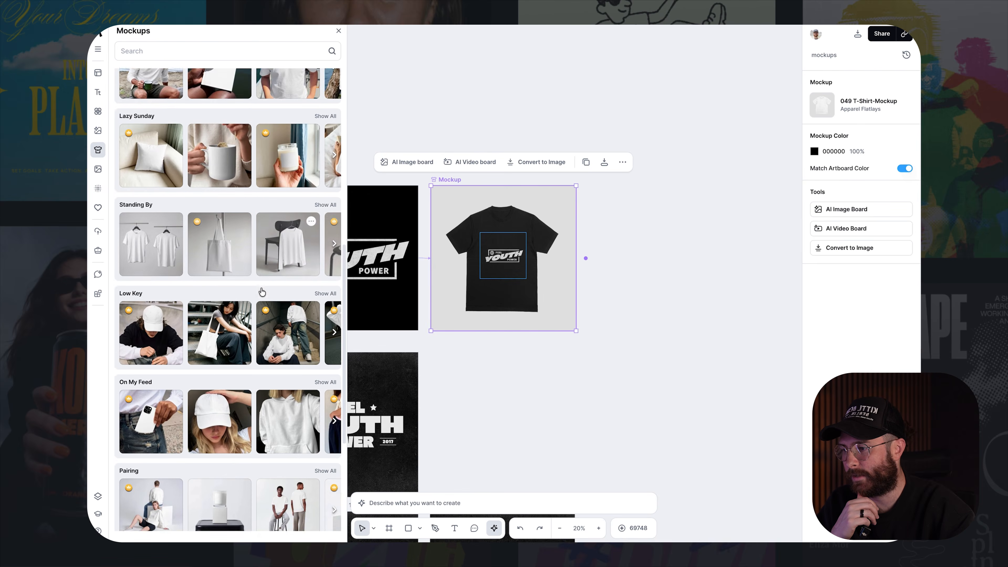
pyautogui.scroll(-3, 262, 291)
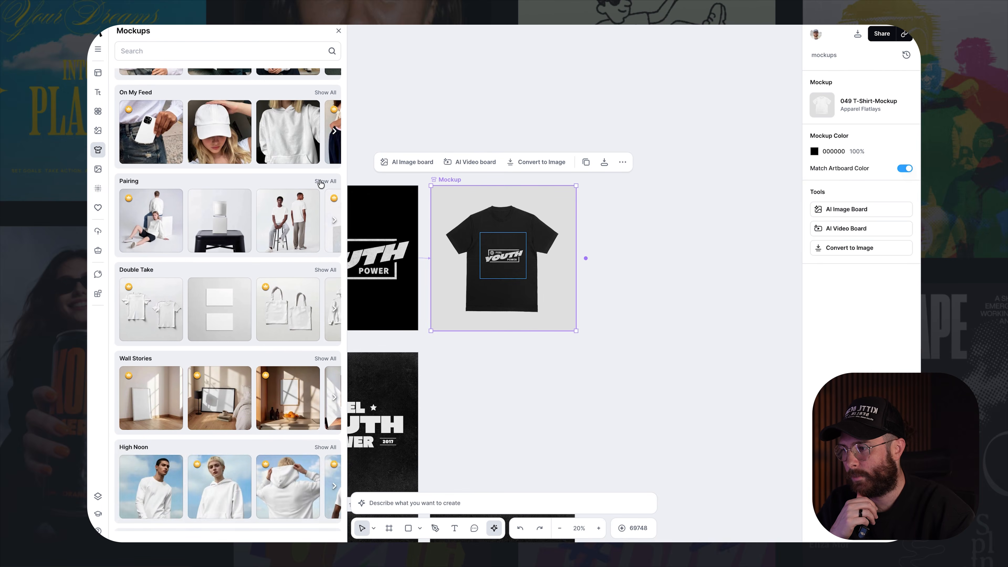
pyautogui.click(323, 184)
pyautogui.click(151, 108)
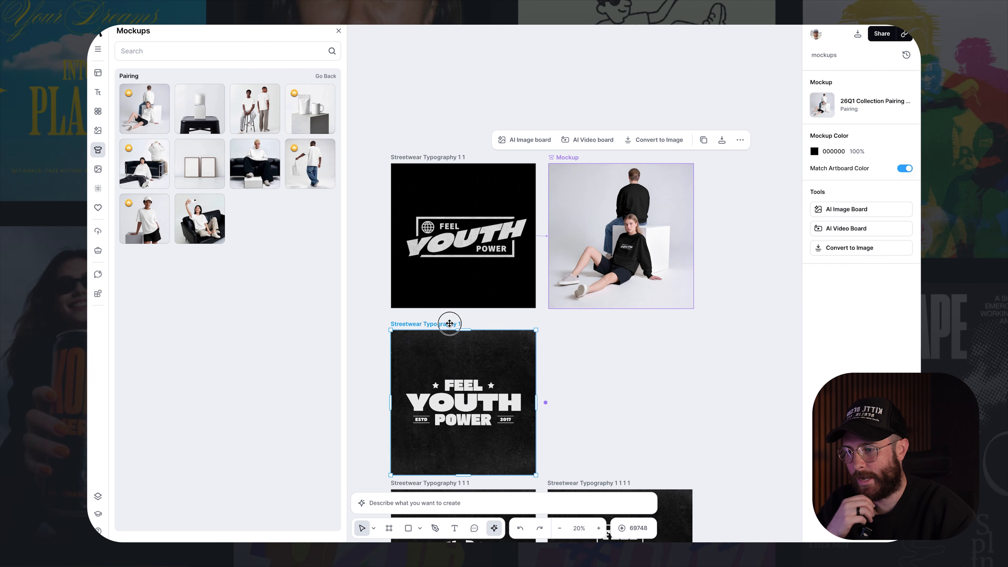
# - Link Streetwear Typography 1 to the same Pairing mockup and place its design on the back of the rear model's sweatshirt
pyautogui.click(532, 395)
pyautogui.moveTo(546, 403); pyautogui.dragTo(621, 234)
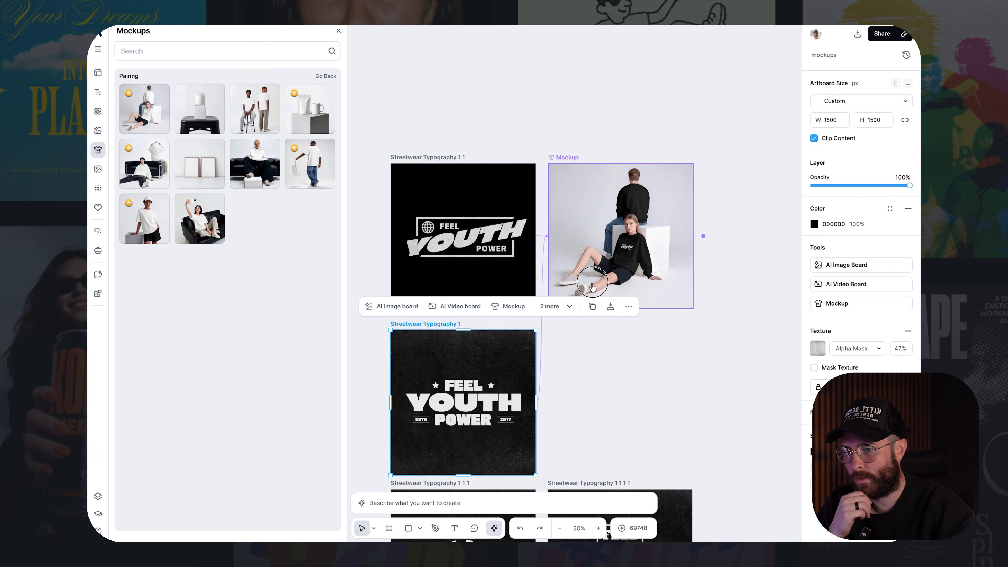
pyautogui.scroll(-2, 630, 222)
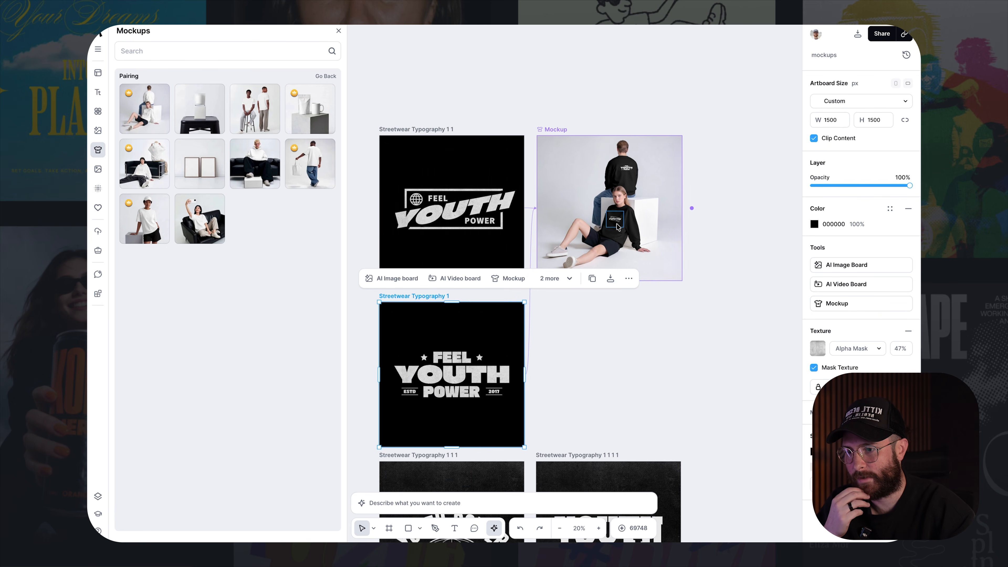
# - Move the Streetwear Typography 1 1 1 1 artboard directly below Streetwear Typography 1 1 1, continuing the vertical stack
pyautogui.scroll(-10, 627, 196)
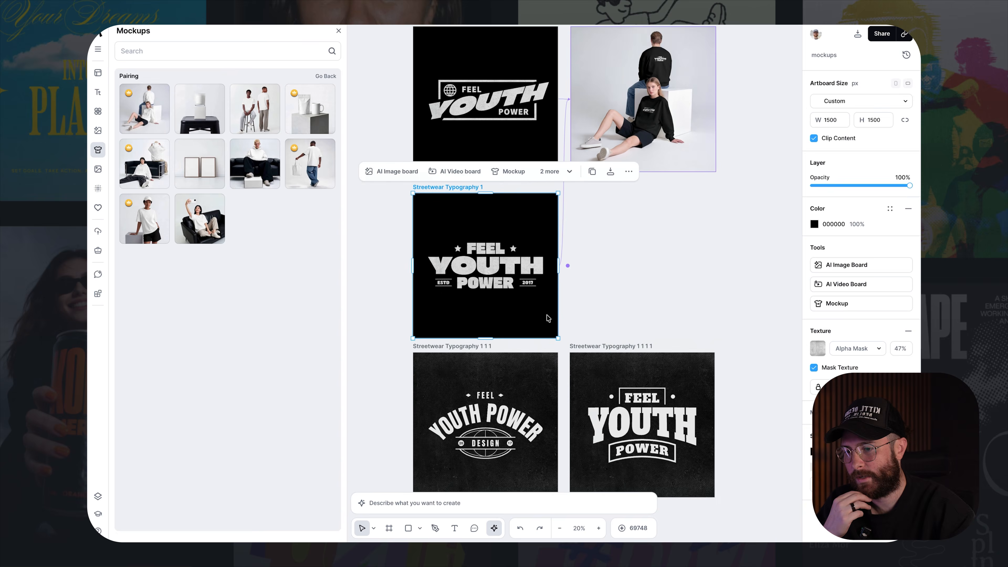
pyautogui.moveTo(598, 269); pyautogui.dragTo(443, 426)
pyautogui.scroll(-7, 462, 142)
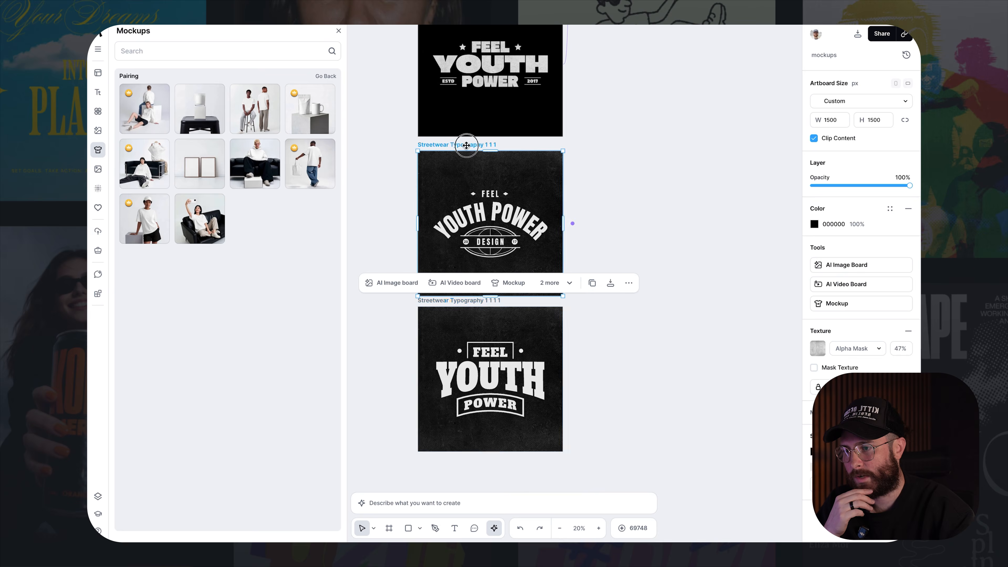
# - Add a mockup linked to Streetwear Typography 1 1 1 and switch it to the Pairing template of a man carrying a tote bag
pyautogui.click(462, 143)
pyautogui.click(574, 227)
pyautogui.click(595, 254)
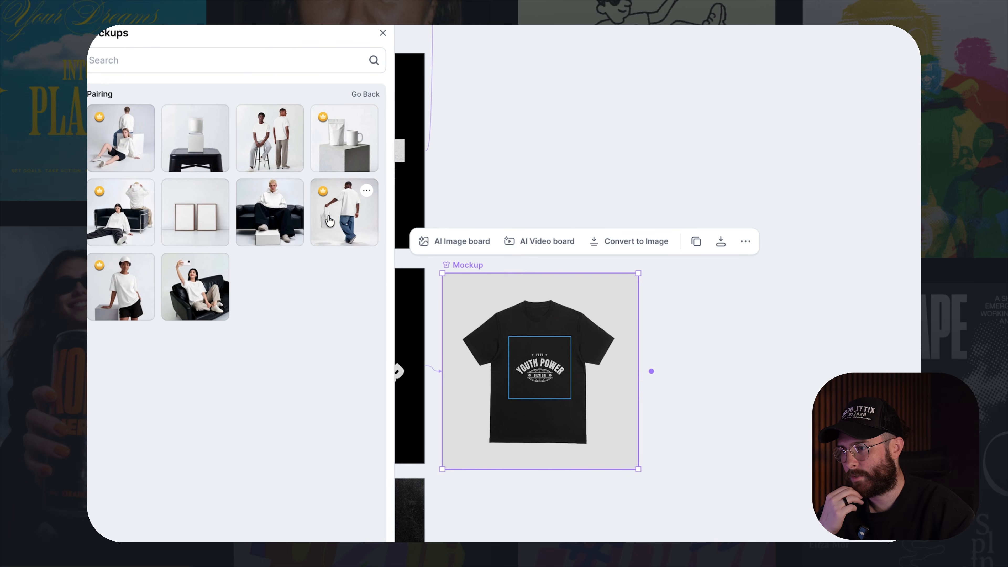
pyautogui.click(344, 222)
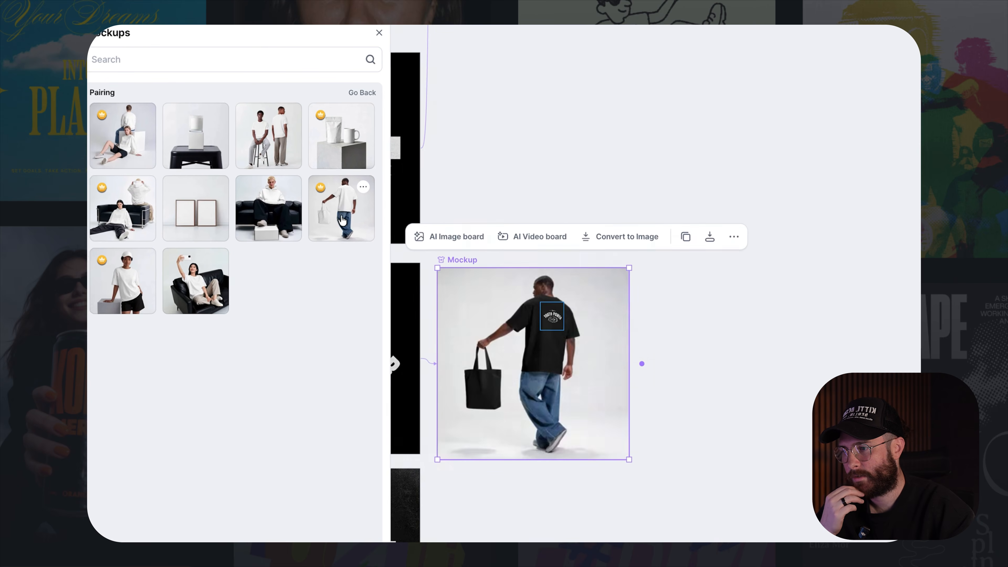
pyautogui.hscroll(-2, 544, 183)
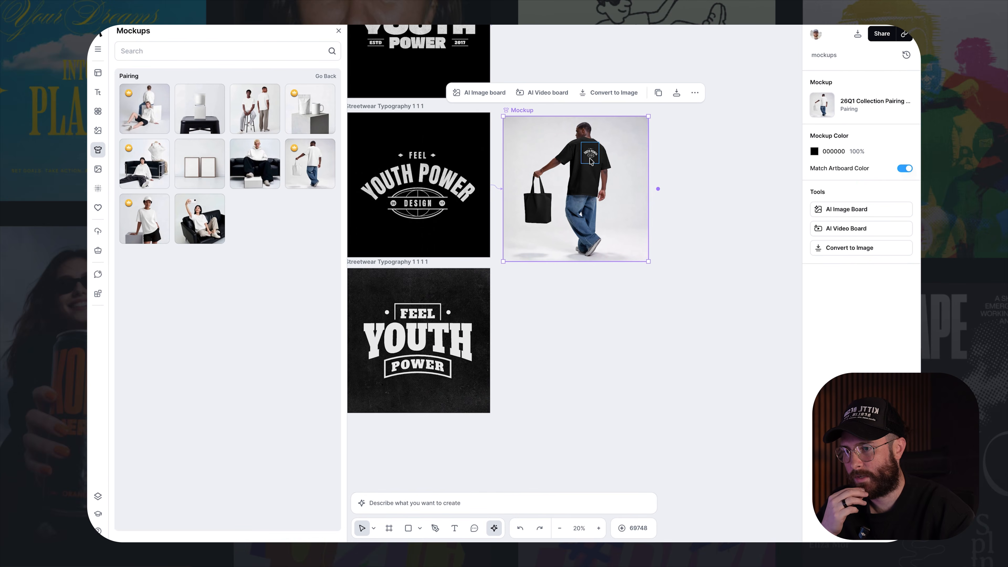
# - Move the Youth Power Design placement lower on the back of the model's T-shirt
pyautogui.click(589, 158)
pyautogui.scroll(5, 590, 159)
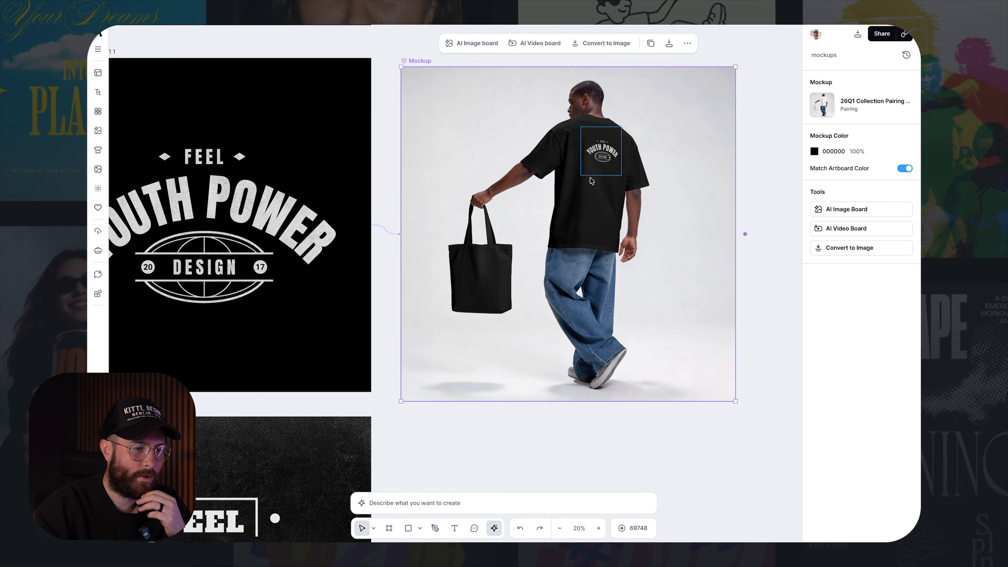
pyautogui.moveTo(624, 139); pyautogui.dragTo(607, 174)
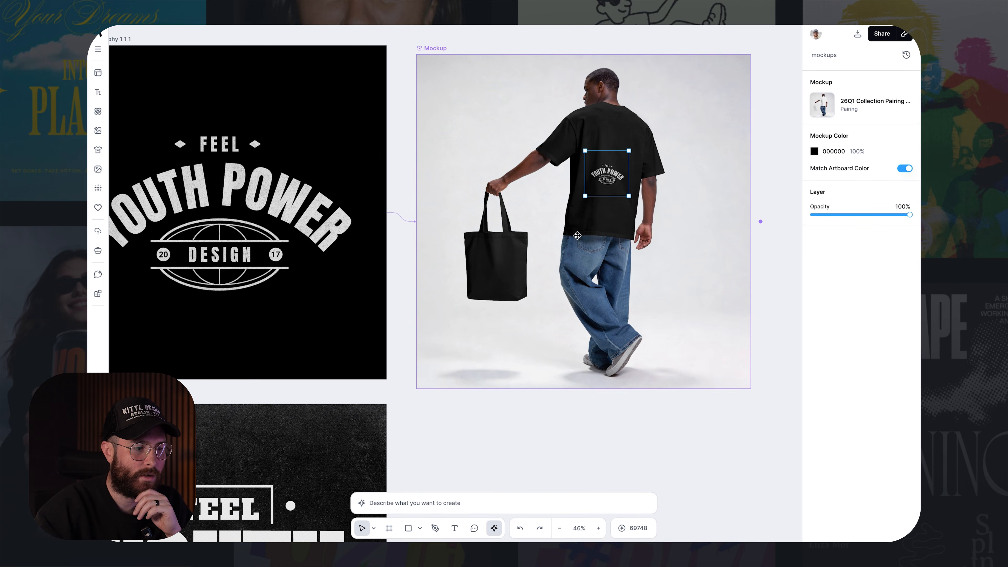
# - Link the Streetwear Typography 1 1 1 1 artboard to the same tote bag mockup
pyautogui.scroll(-5, 577, 239)
pyautogui.scroll(-3, 577, 238)
pyautogui.click(336, 234)
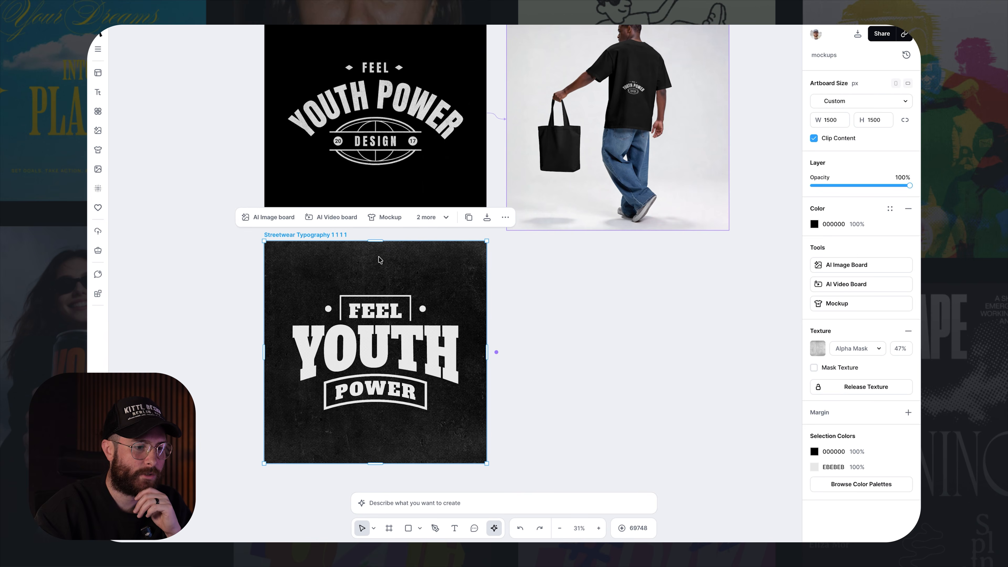
pyautogui.moveTo(499, 354); pyautogui.dragTo(611, 187)
pyautogui.scroll(3, 621, 144)
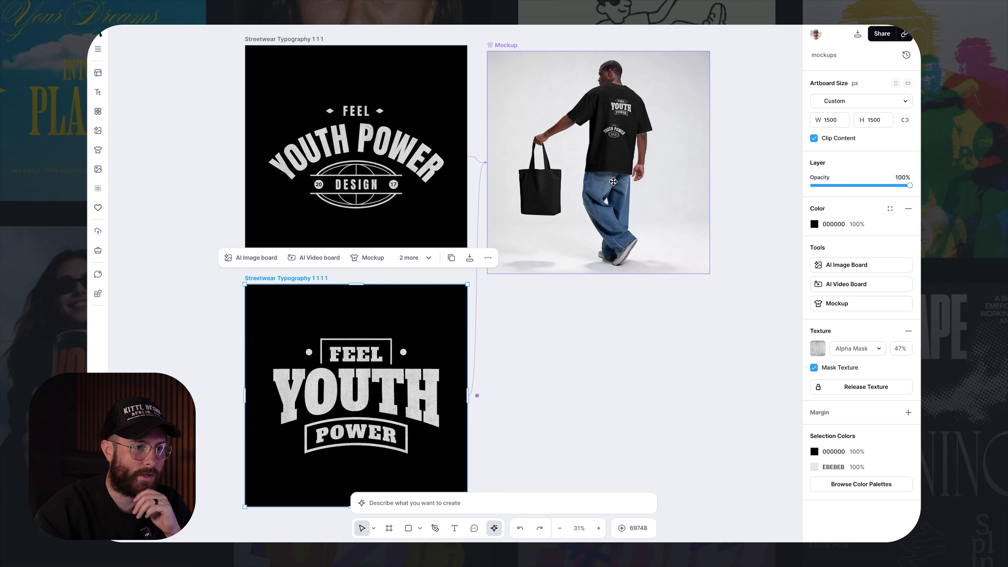
# - Place the Youth Power Design artwork on the tote bag and enlarge the Feel Youth Power artwork on the T-shirt's back
pyautogui.moveTo(615, 121); pyautogui.dragTo(611, 166)
pyautogui.moveTo(543, 215)
pyautogui.mouseDown()
pyautogui.moveTo(623, 133)
pyautogui.moveTo(540, 204)
pyautogui.moveTo(553, 226)
pyautogui.moveTo(536, 211)
pyautogui.mouseUp()
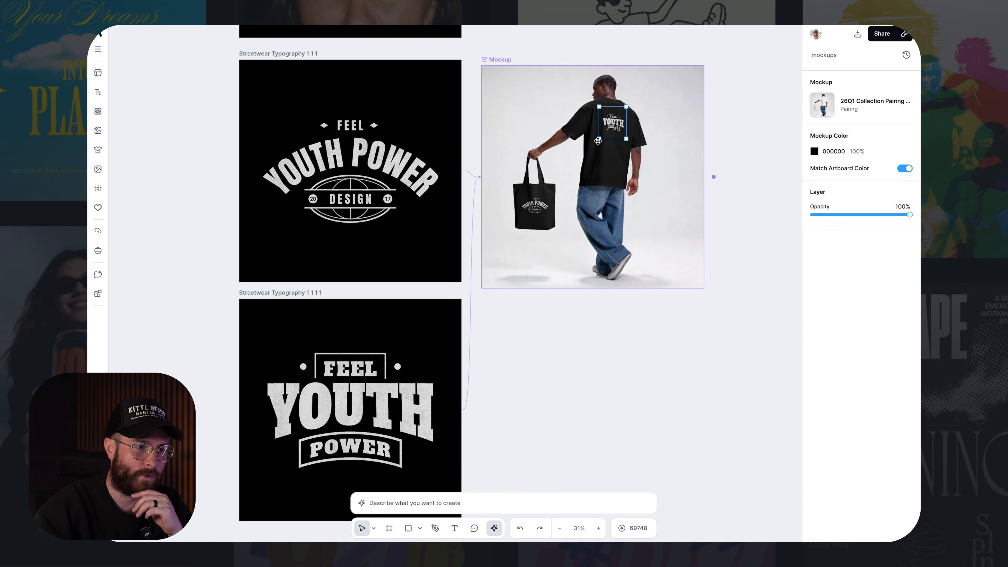
pyautogui.moveTo(598, 139); pyautogui.dragTo(583, 155)
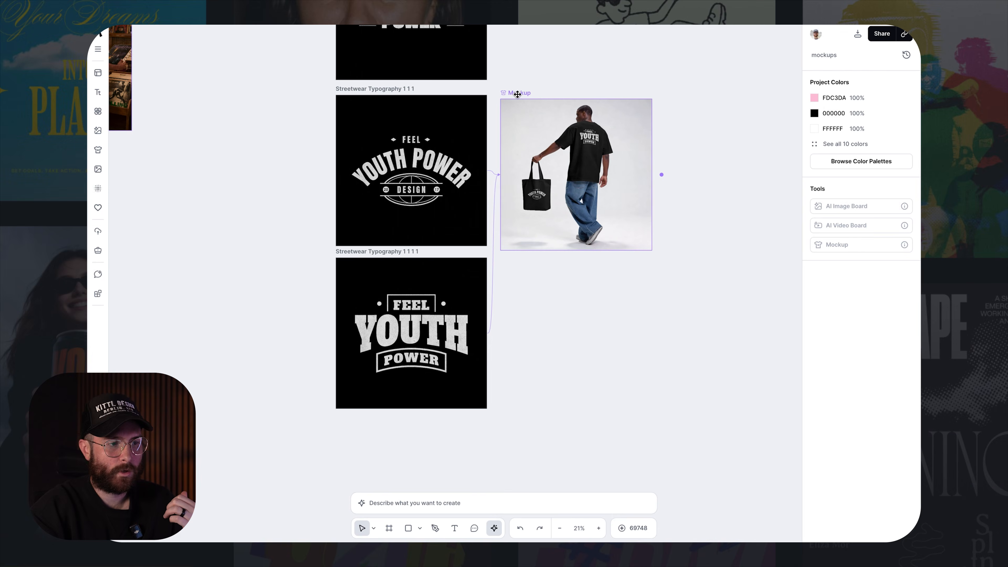
# - Move the tote bag mockup farther from its artboards and set its mockup color to red C34040
pyautogui.moveTo(517, 94); pyautogui.dragTo(551, 92)
pyautogui.click(817, 152)
pyautogui.click(765, 216)
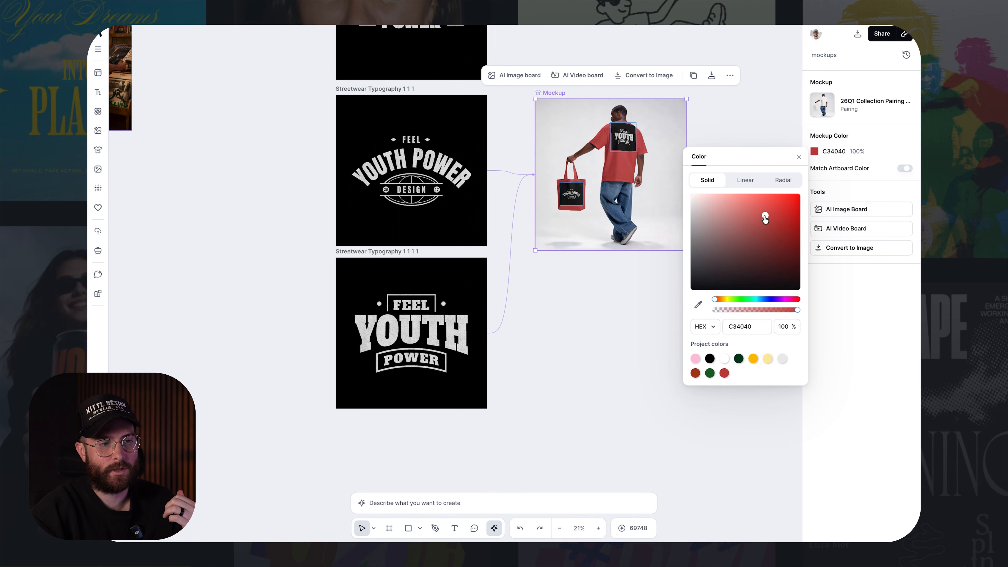
pyautogui.click(732, 132)
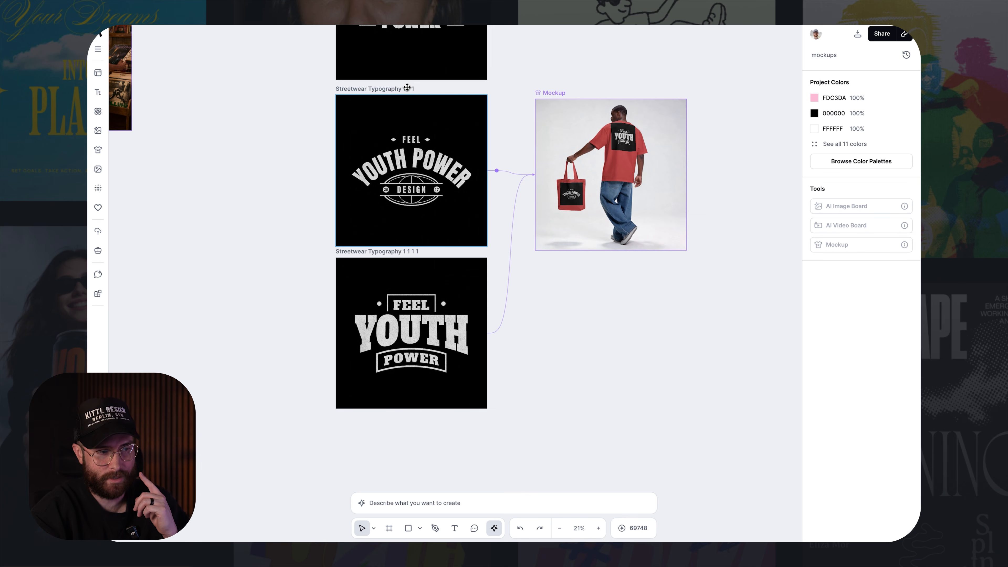
# - Remove the black background color from the Streetwear Typography 1 1 1 artboard
pyautogui.click(386, 89)
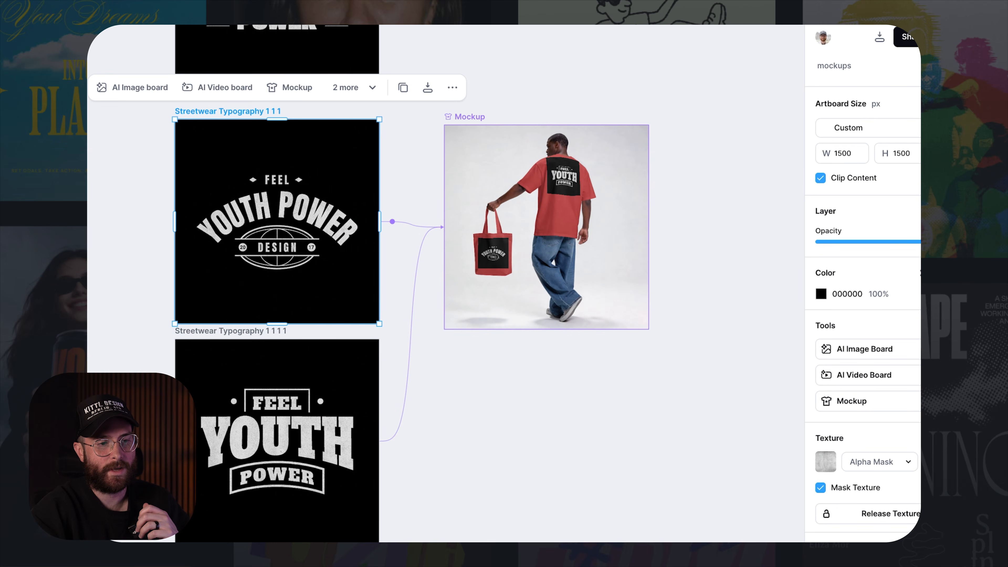
pyautogui.click(909, 211)
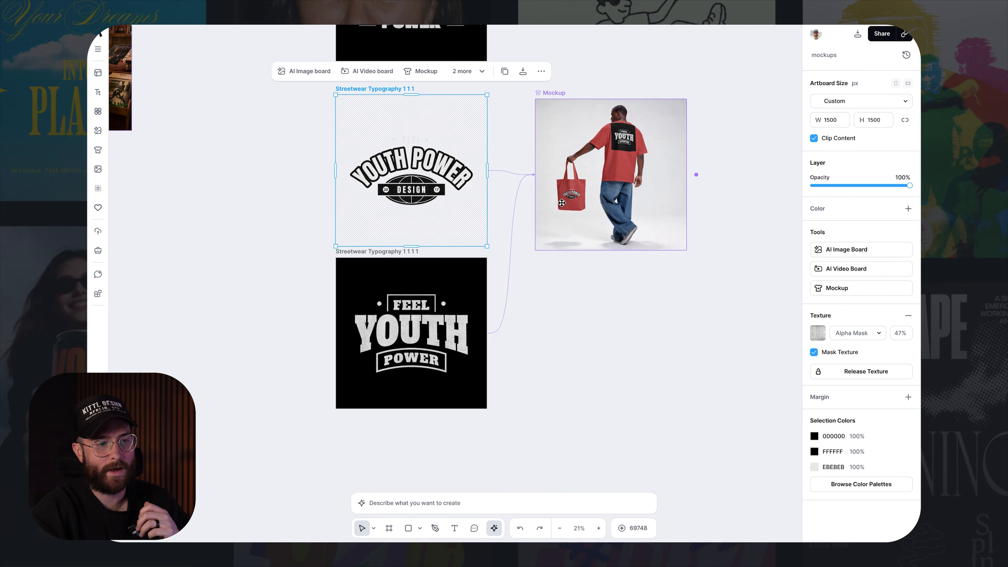
pyautogui.scroll(5, 479, 264)
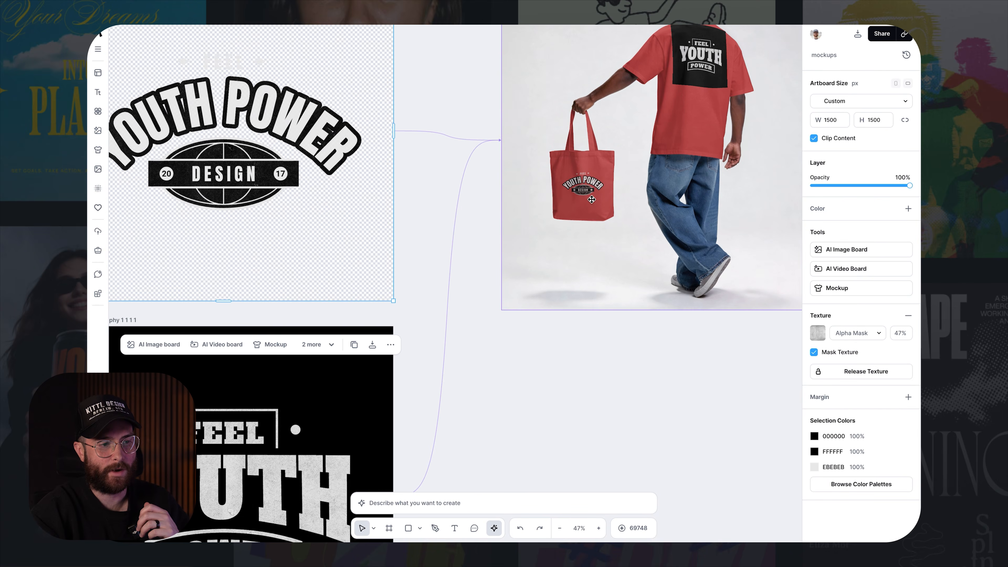
pyautogui.scroll(-5, 594, 198)
# - Remove the black background color from the Streetwear Typography 1 1 1 1 artboard
pyautogui.click(379, 259)
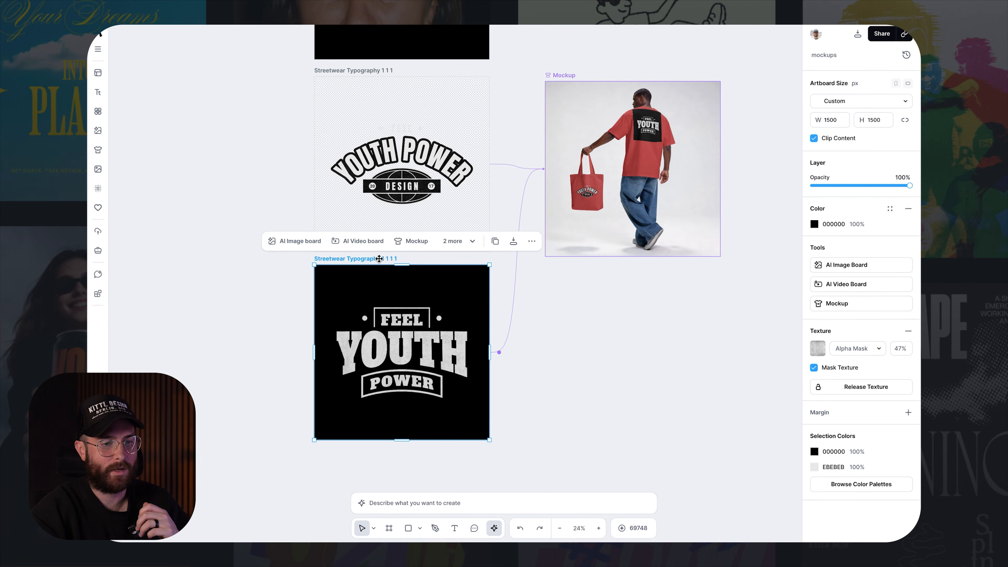
pyautogui.click(908, 210)
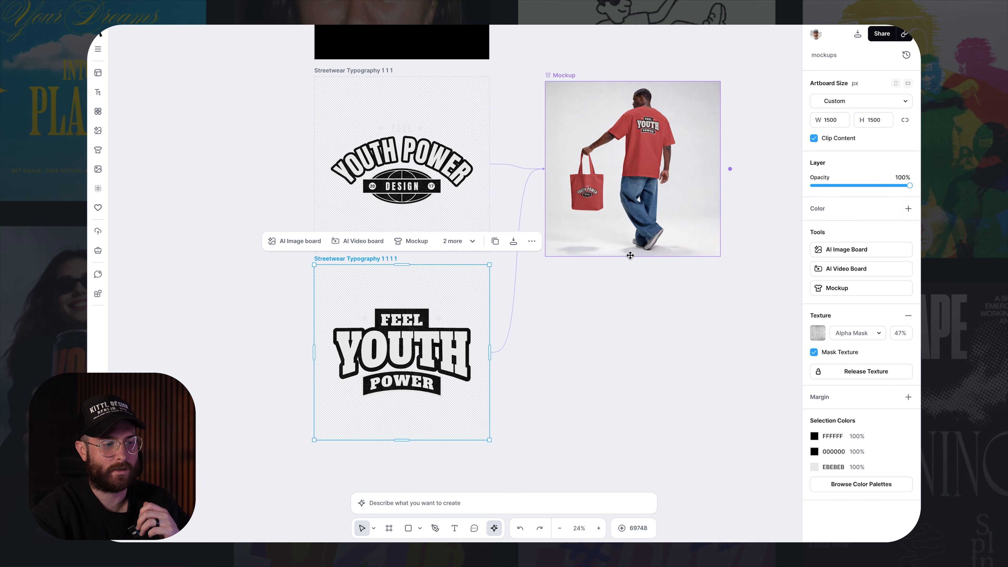
pyautogui.scroll(5, 692, 197)
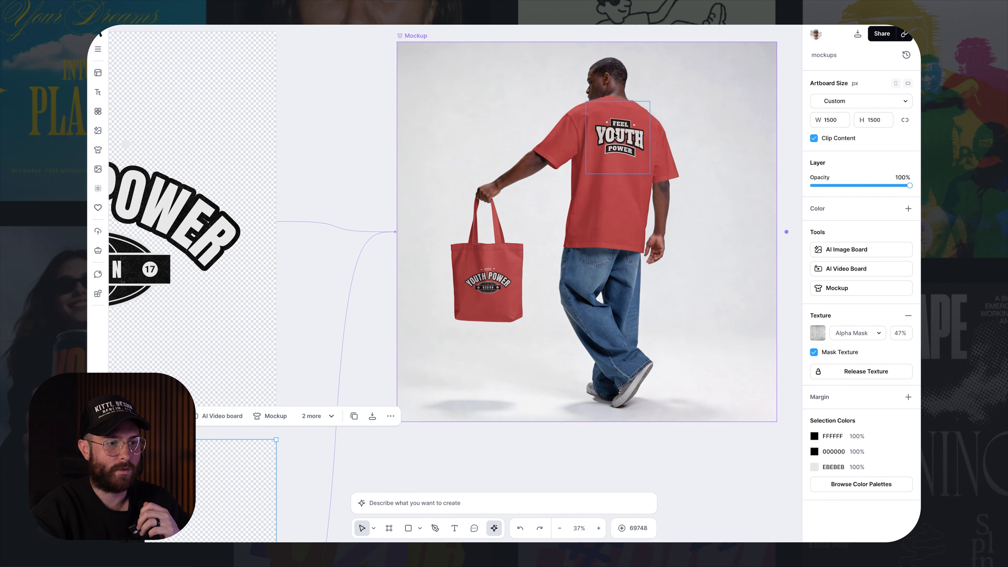
pyautogui.hscroll(-5, 210, 305)
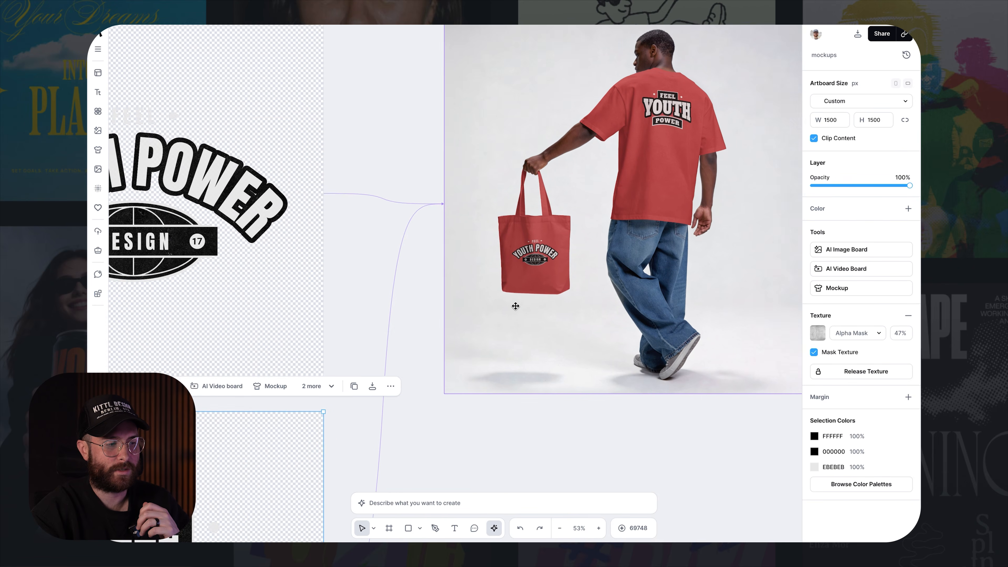
pyautogui.click(313, 262)
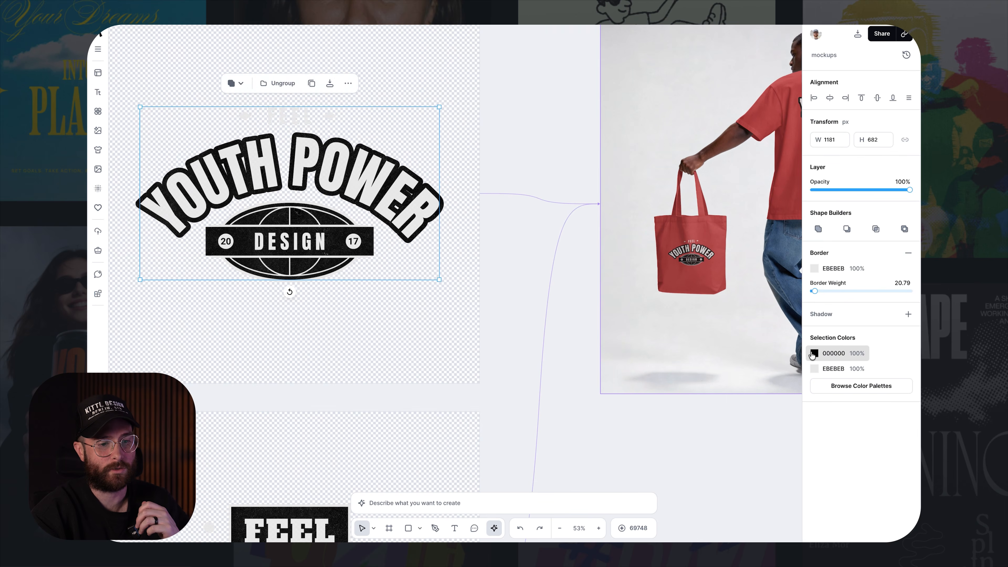
pyautogui.scroll(-5, 719, 455)
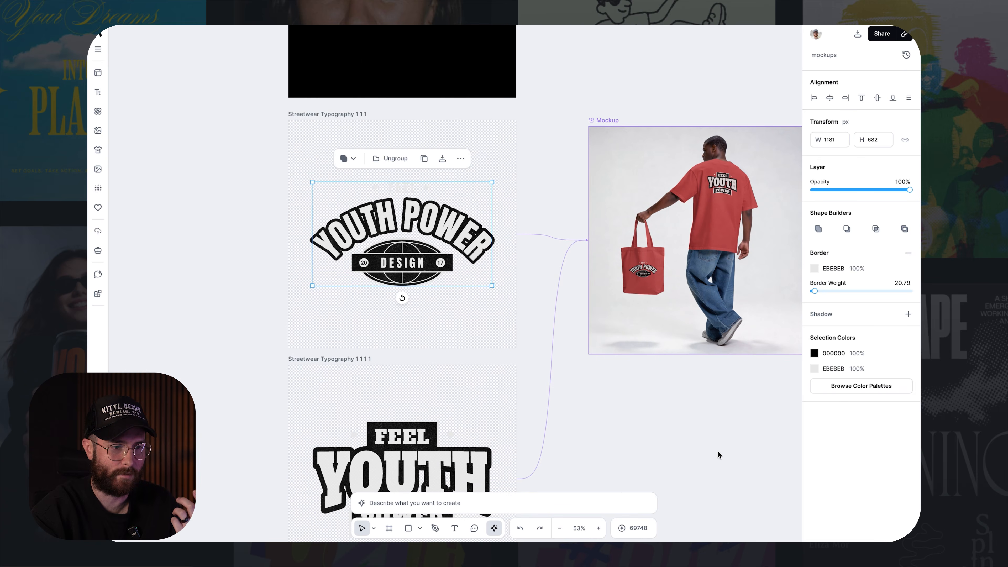
pyautogui.click(718, 452)
# - Change the tote bag mockup's color to green 74C340
pyautogui.scroll(-2, 718, 451)
pyautogui.click(556, 96)
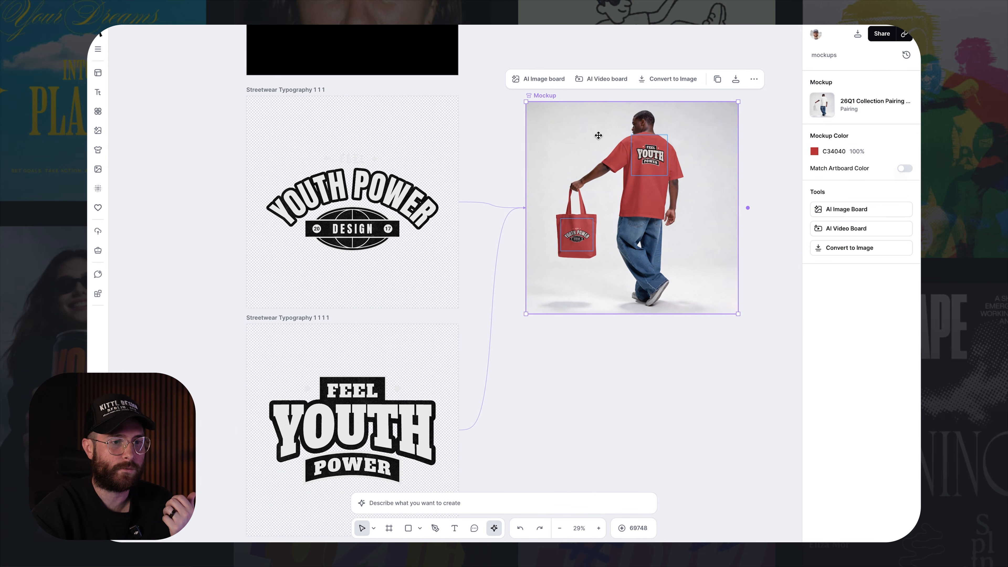
pyautogui.click(815, 152)
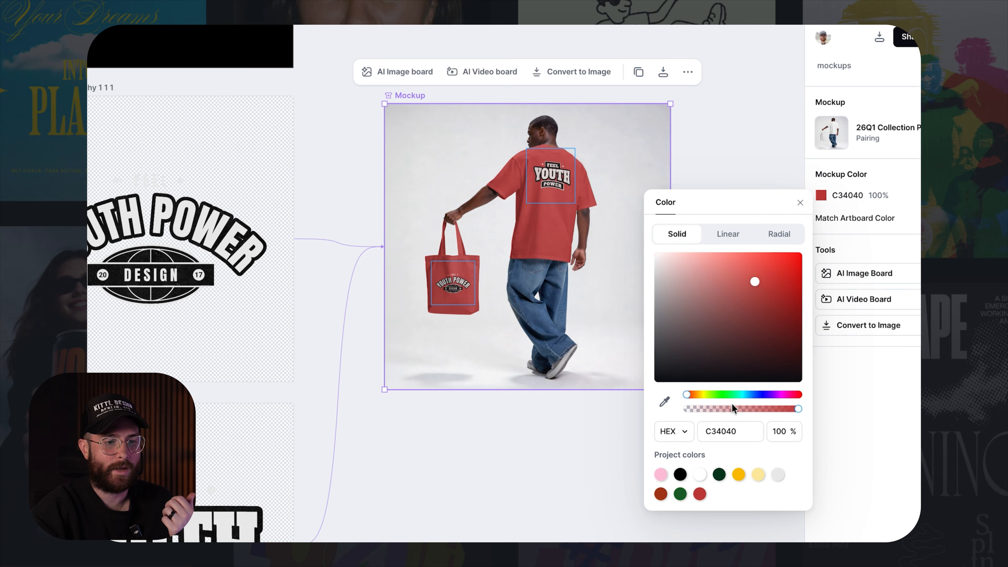
pyautogui.moveTo(755, 319); pyautogui.dragTo(738, 319)
pyautogui.moveTo(725, 396); pyautogui.dragTo(714, 396)
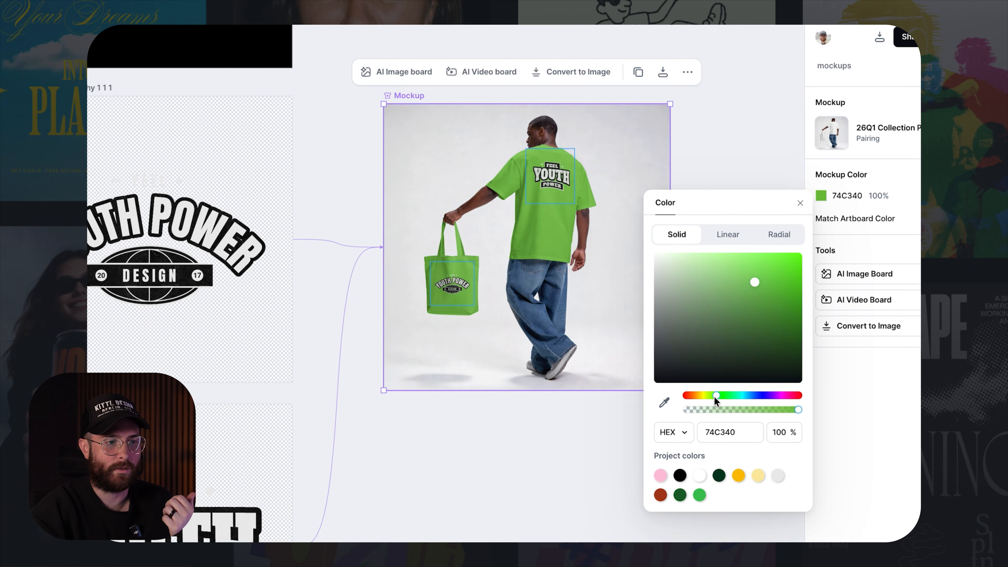
pyautogui.click(730, 144)
pyautogui.scroll(-2, 730, 144)
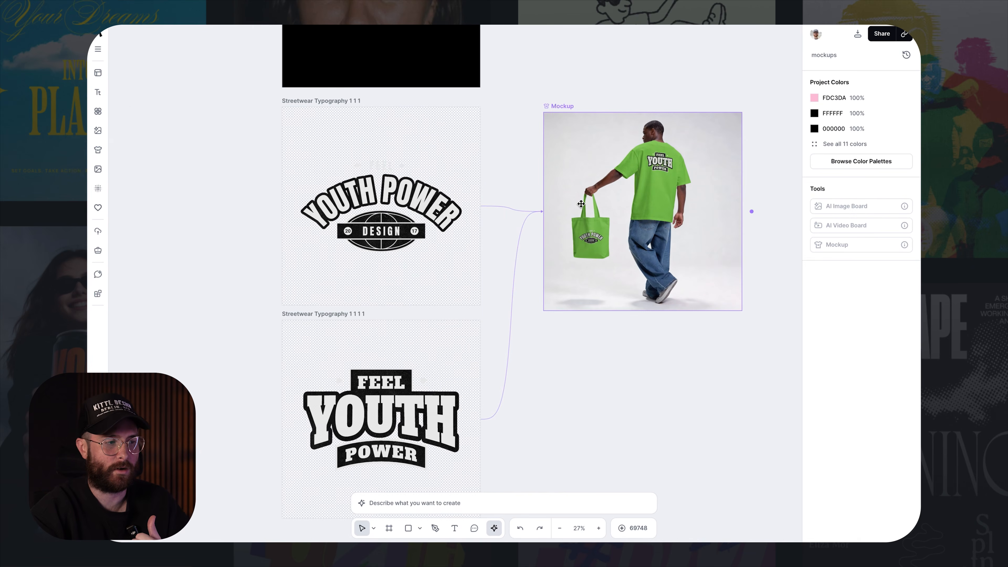
# - Examine the Mr. Time T-shirt mockup alongside its source artboards and the AI image board set in a record store
pyautogui.scroll(-5, 581, 203)
pyautogui.hscroll(-4, 580, 203)
pyautogui.scroll(8, 492, 166)
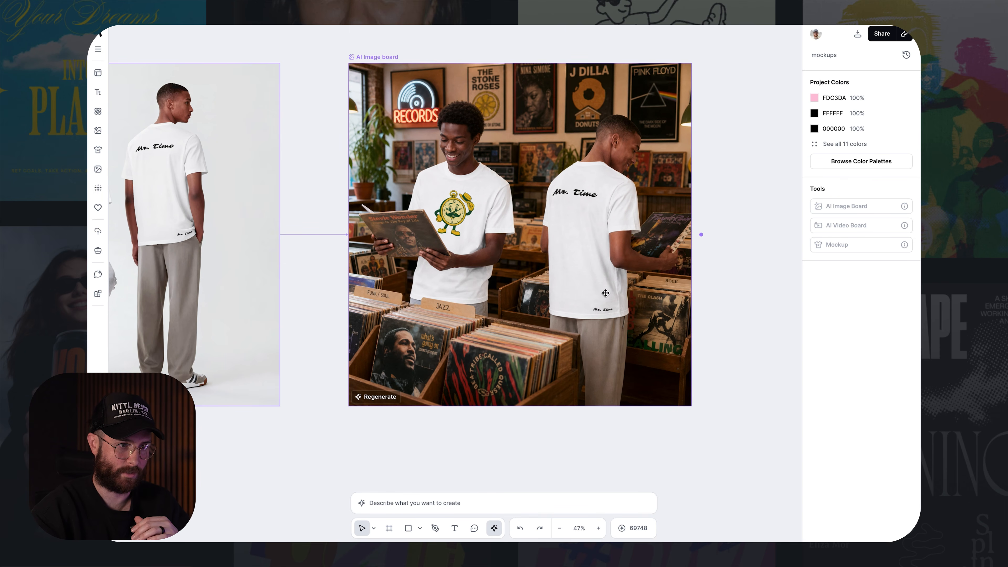
pyautogui.hscroll(-3, 315, 189)
pyautogui.scroll(-1, 315, 189)
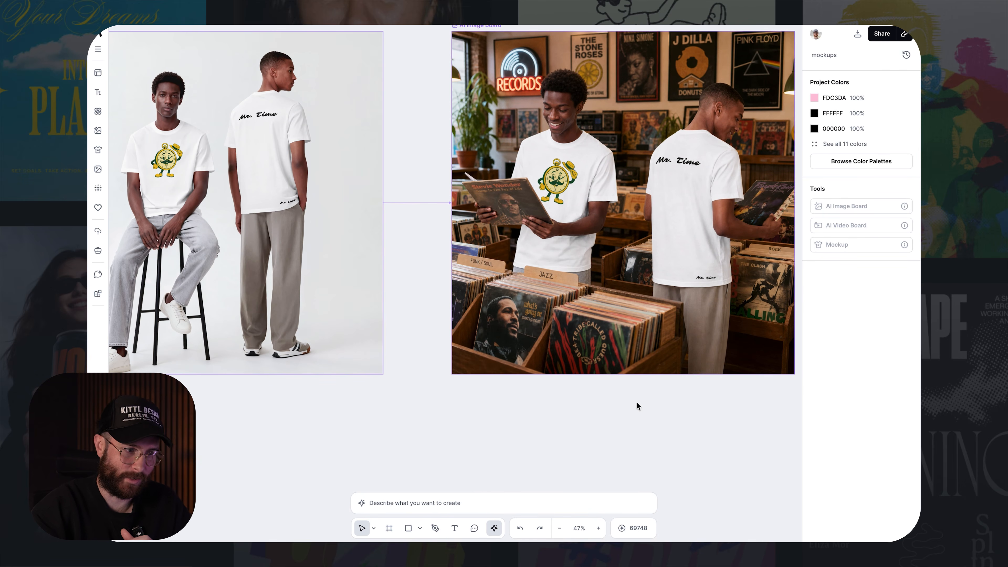
pyautogui.hotkey('shift', '1')
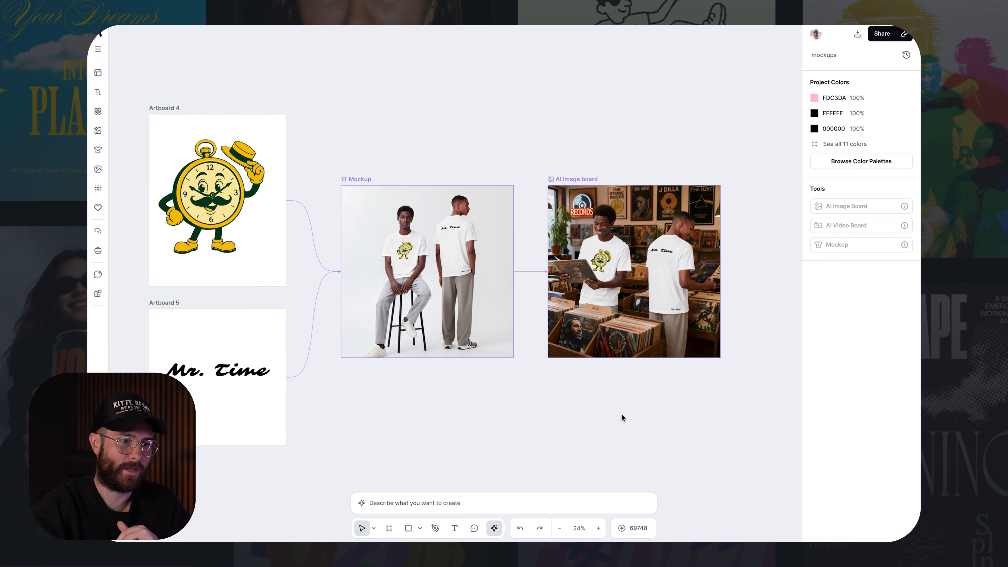